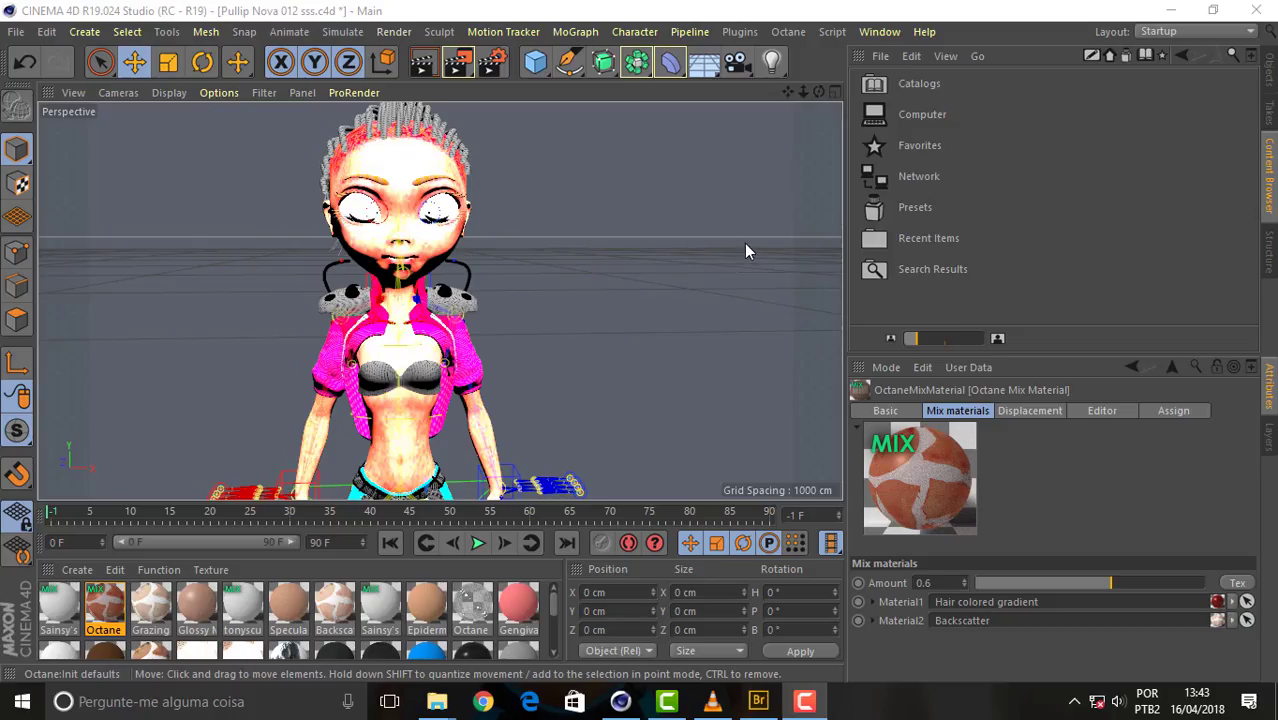
Step: Orbit the viewport camera to view the Pullip Nova character from a different angle
{"action": "left_click_drag", "start_coordinate": [818, 91], "coordinate": [772, 127]}
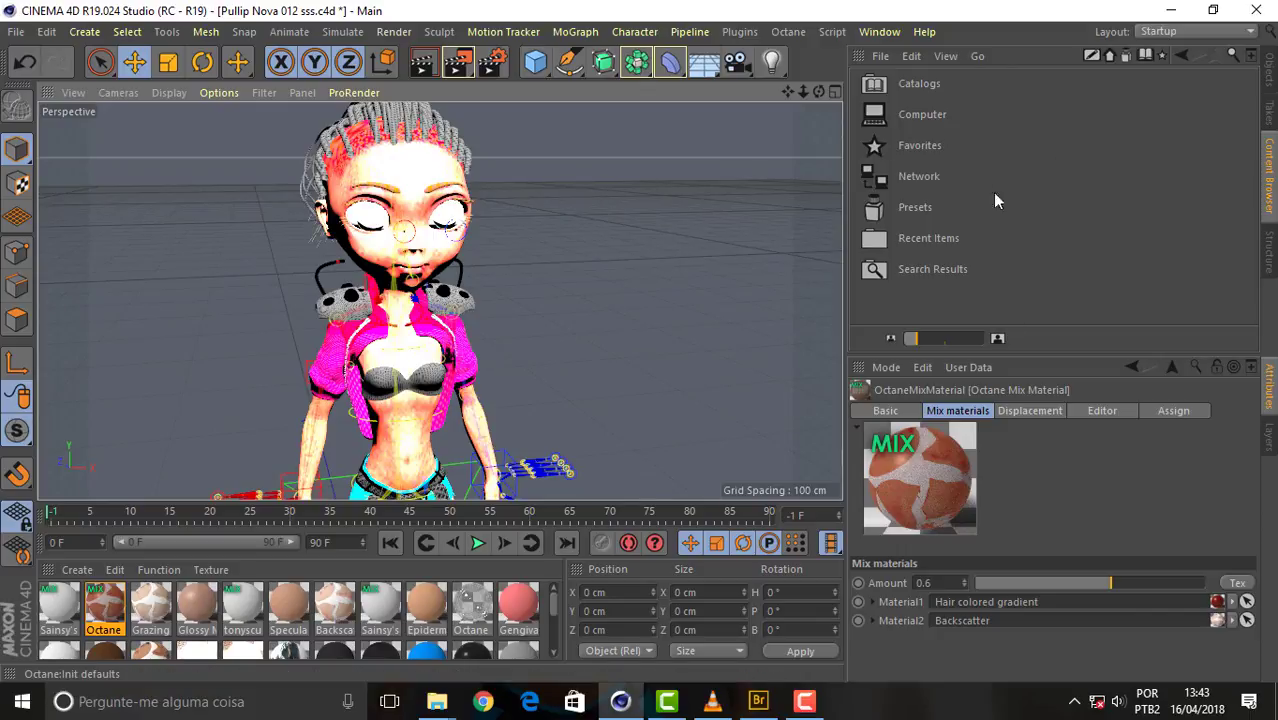
Step: Navigate from Computer through drive C: and web images 001 into the tresd1 hdri folder
{"action": "double_click", "coordinate": [929, 111]}
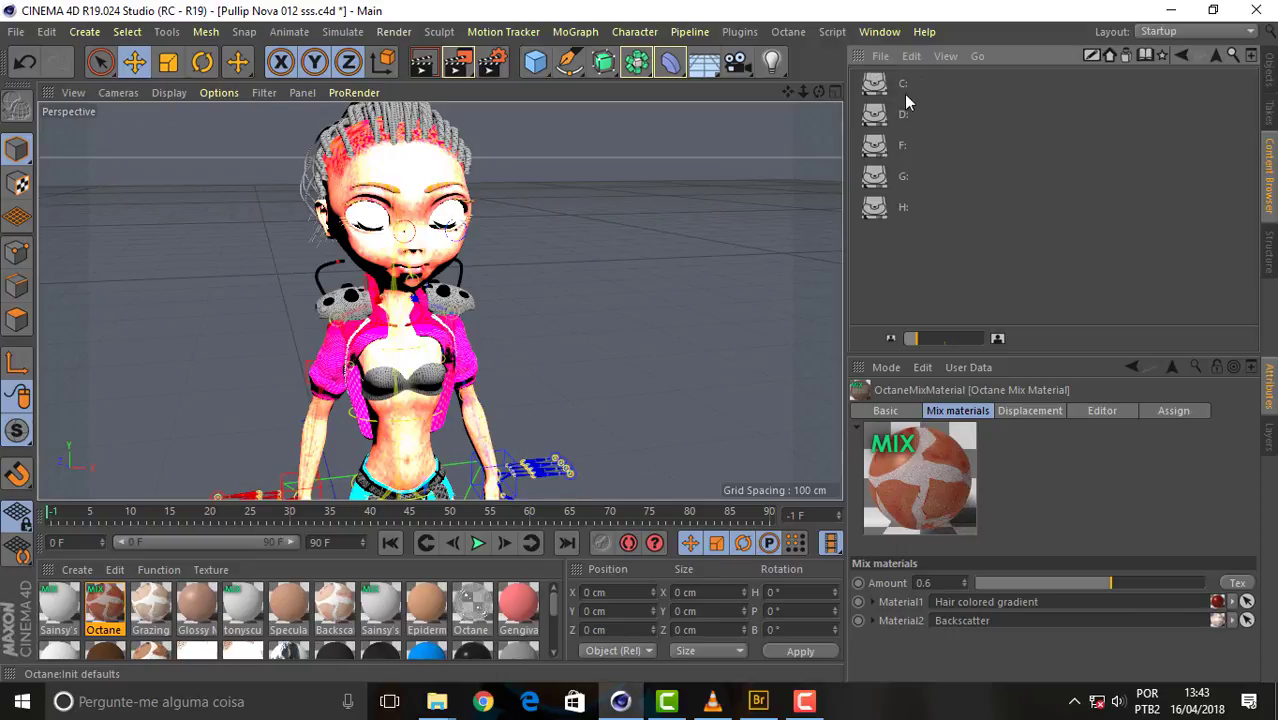
{"action": "double_click", "coordinate": [900, 88]}
{"action": "double_click", "coordinate": [917, 277]}
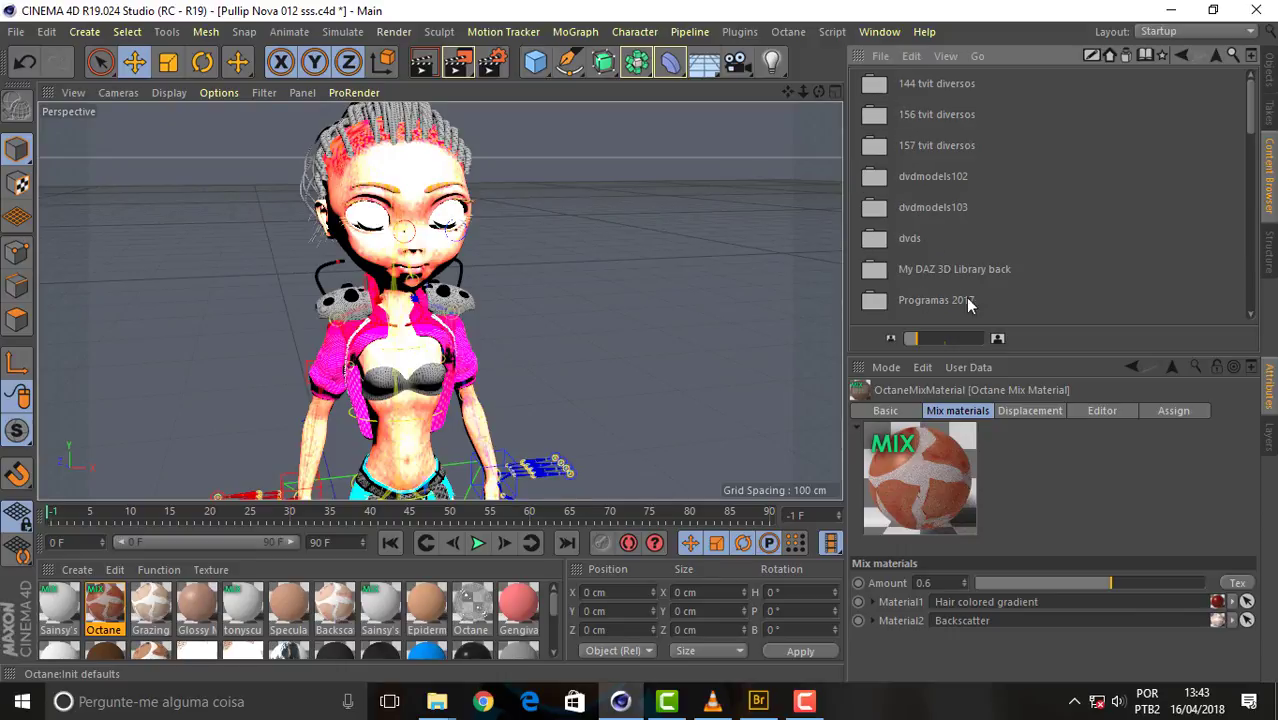
{"action": "mouse_move", "coordinate": [1251, 122]}
{"action": "left_mouse_down"}
{"action": "mouse_move", "coordinate": [1253, 175]}
{"action": "mouse_move", "coordinate": [1245, 105]}
{"action": "left_mouse_up"}
{"action": "left_click_drag", "start_coordinate": [1251, 100], "coordinate": [1252, 250]}
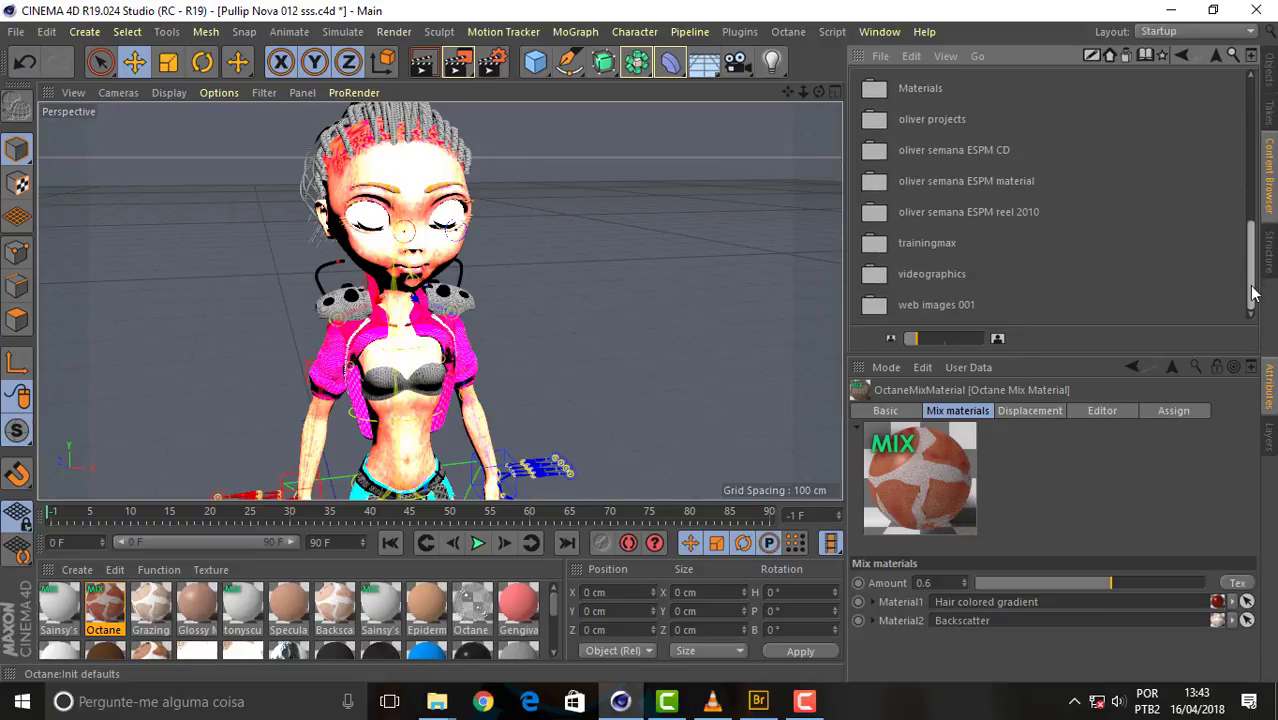
{"action": "double_click", "coordinate": [931, 302]}
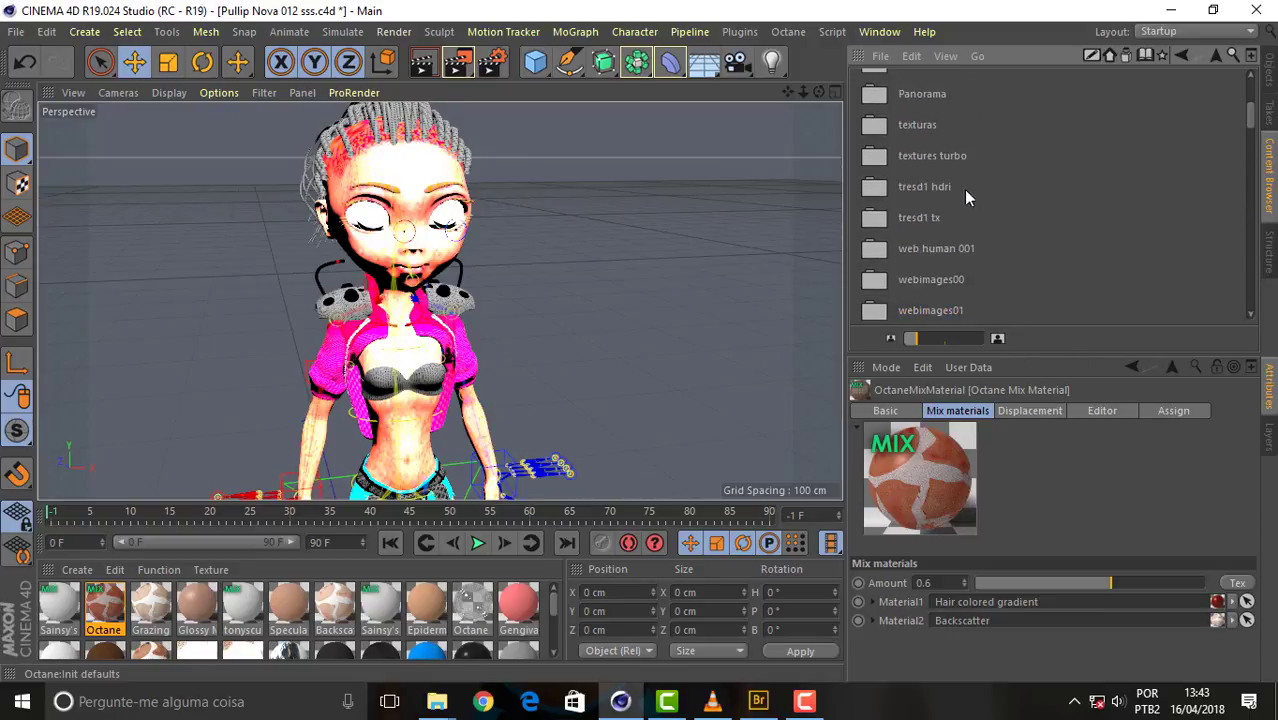
{"action": "double_click", "coordinate": [915, 186]}
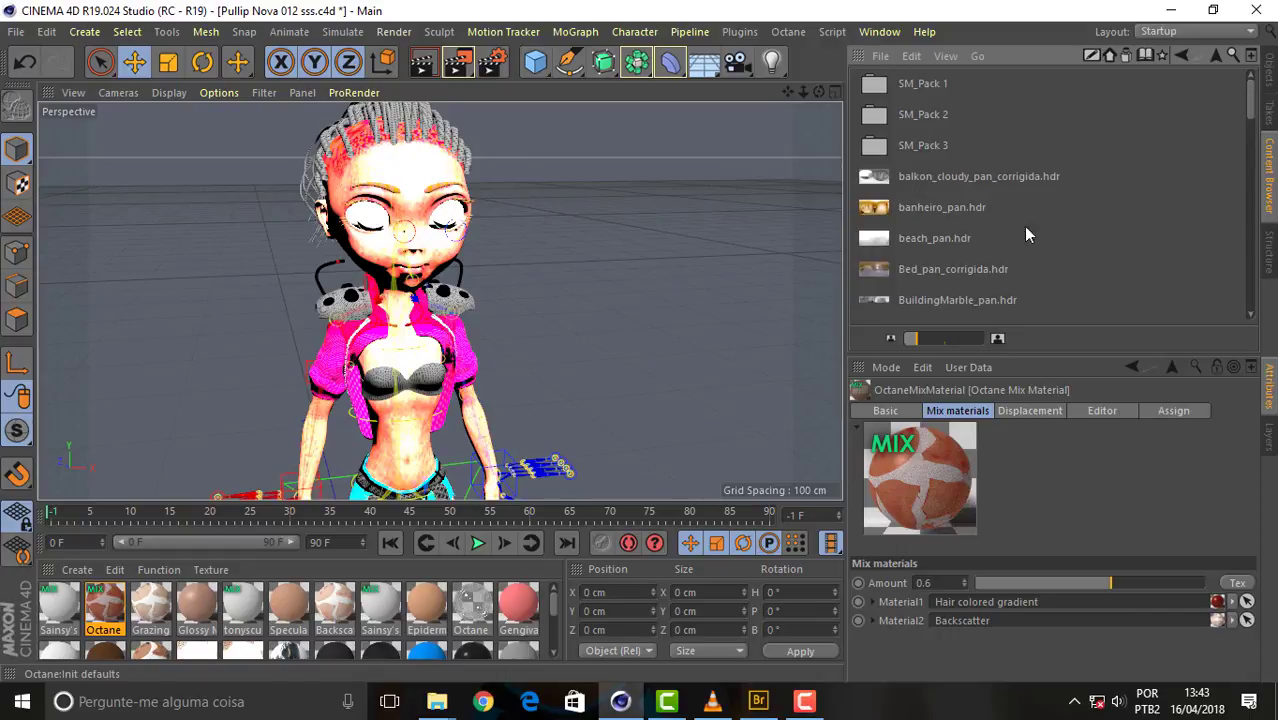
{"action": "left_click_drag", "start_coordinate": [1250, 115], "coordinate": [1252, 135]}
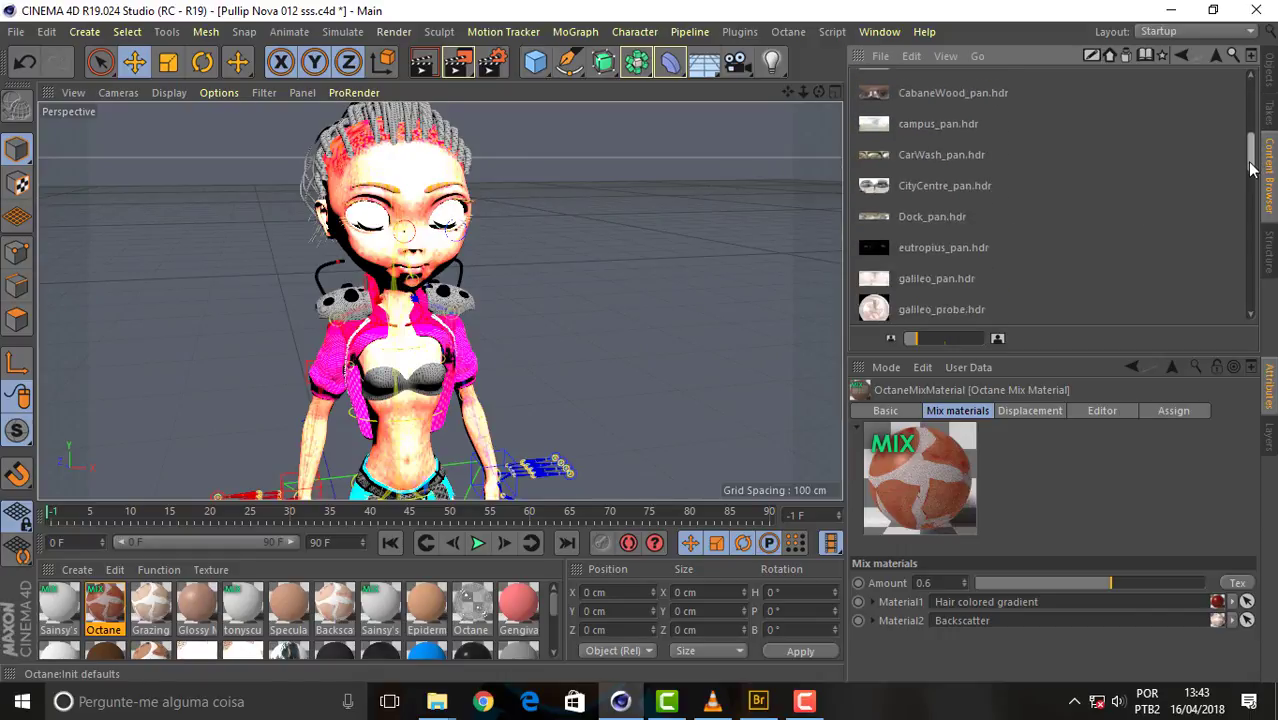
{"action": "scroll", "coordinate": [903, 260], "scroll_direction": "up", "scroll_amount": 2}
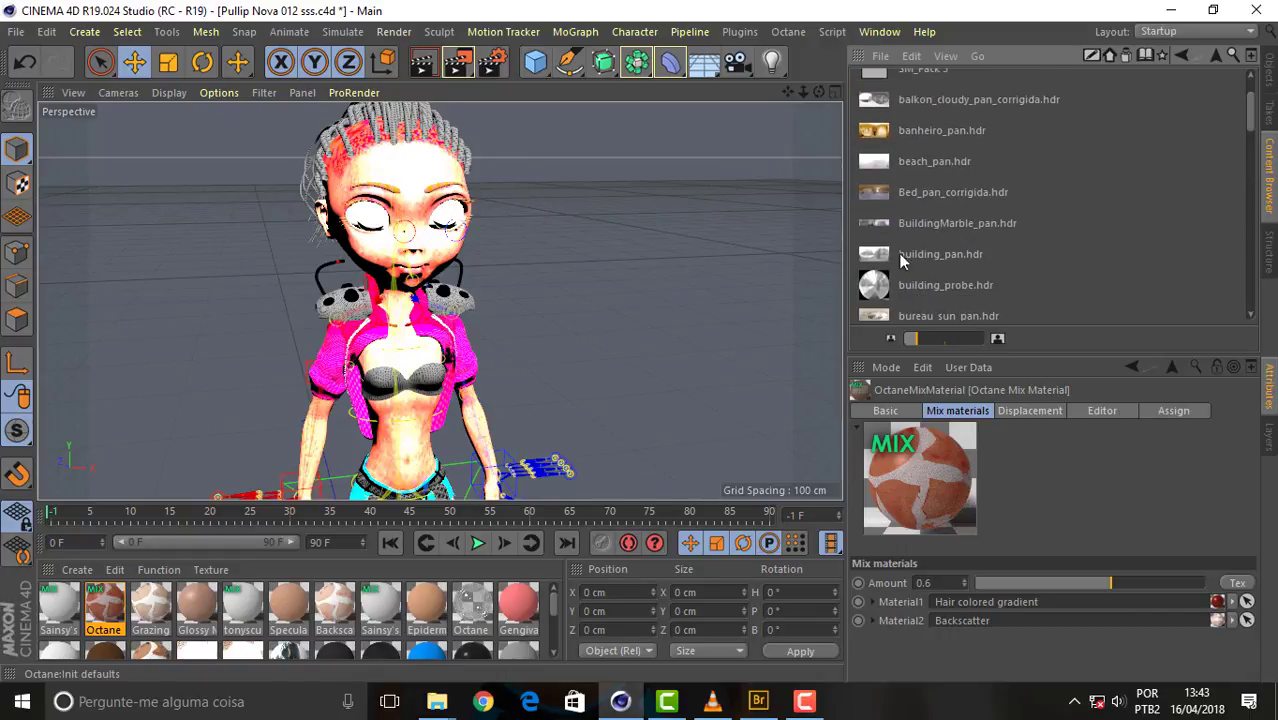
Step: Switch the tresd1 hdri file list to As Icons view and scroll back to the top
{"action": "right_click", "coordinate": [1103, 158]}
{"action": "mouse_move", "coordinate": [1177, 398]}
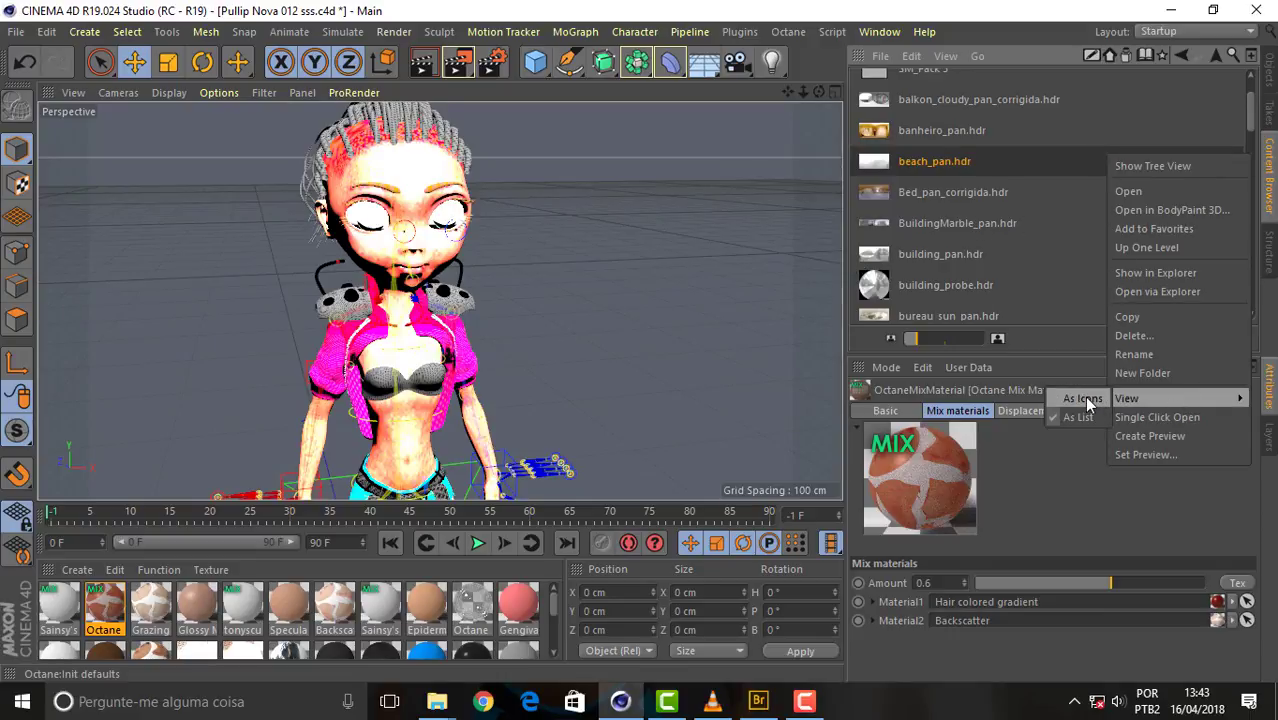
{"action": "left_click", "coordinate": [1084, 398]}
{"action": "left_click_drag", "start_coordinate": [1250, 173], "coordinate": [1248, 72]}
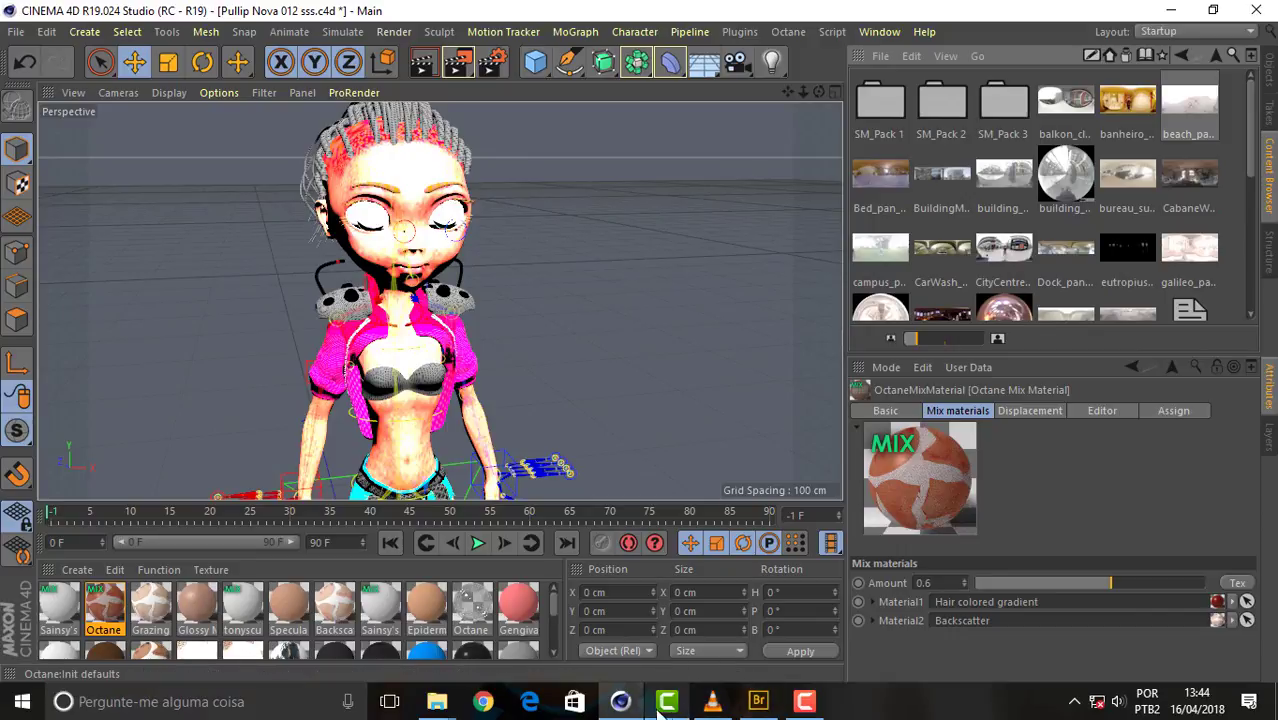
{"action": "left_click", "coordinate": [712, 701]}
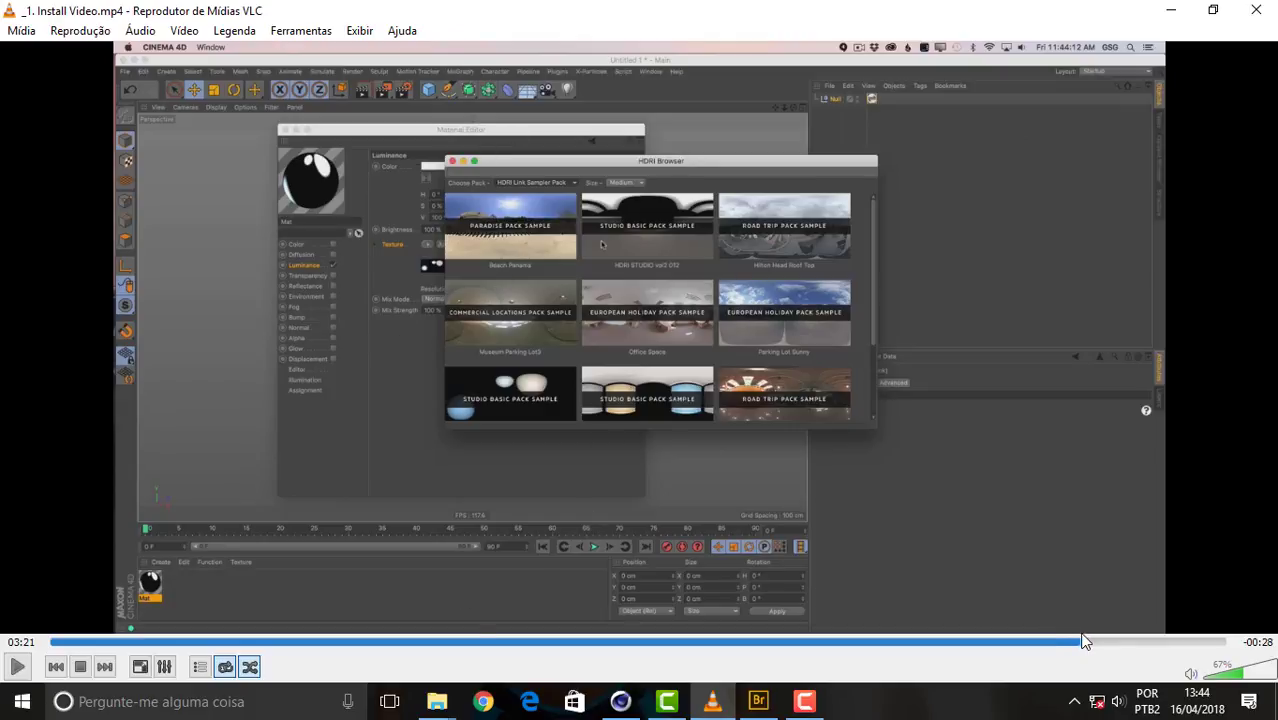
{"action": "mouse_move", "coordinate": [1078, 641]}
{"action": "left_mouse_down"}
{"action": "mouse_move", "coordinate": [982, 644]}
{"action": "mouse_move", "coordinate": [1050, 655]}
{"action": "left_mouse_up"}
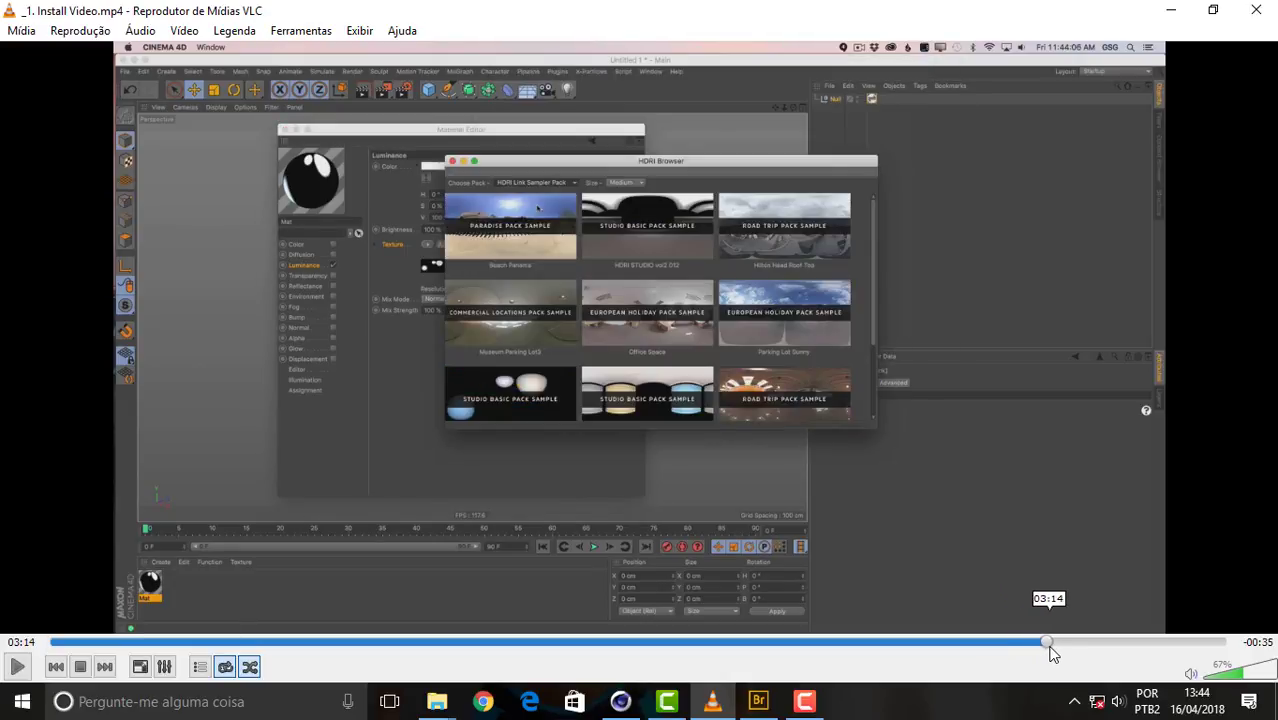
{"action": "mouse_move", "coordinate": [1050, 652]}
{"action": "left_mouse_down"}
{"action": "mouse_move", "coordinate": [1105, 650]}
{"action": "mouse_move", "coordinate": [1093, 651]}
{"action": "left_mouse_up"}
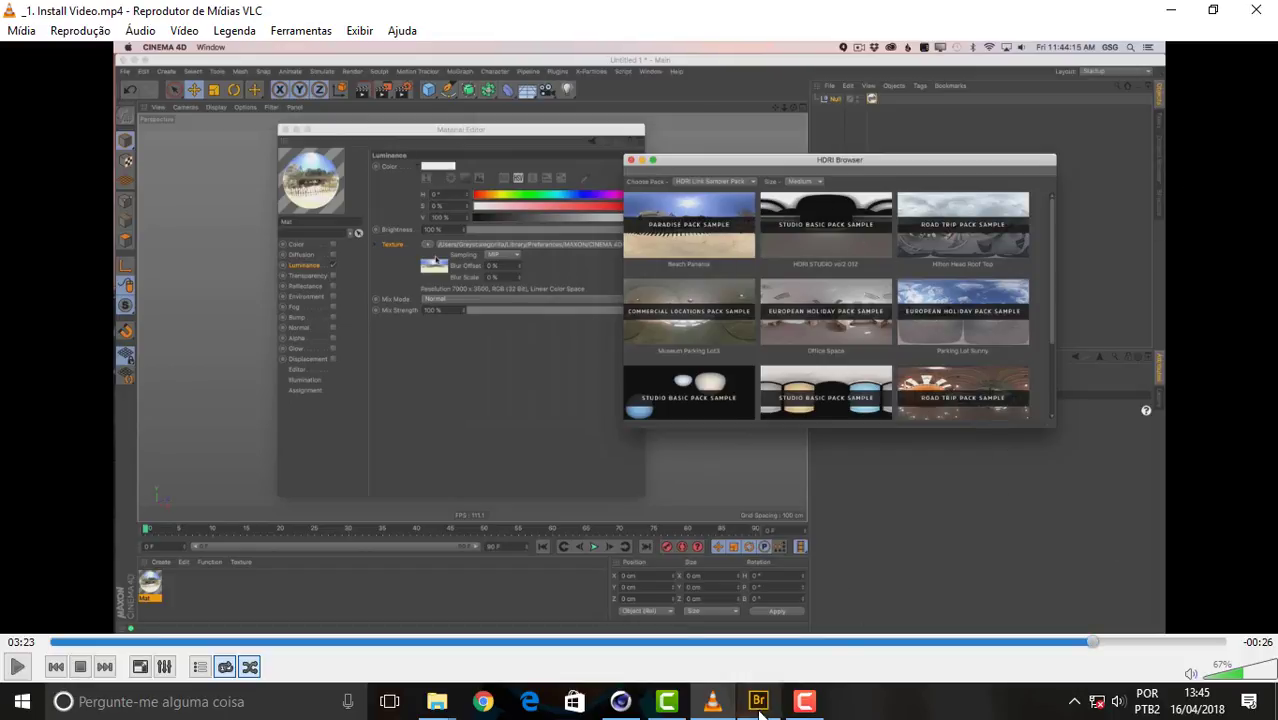
{"action": "left_click", "coordinate": [622, 703]}
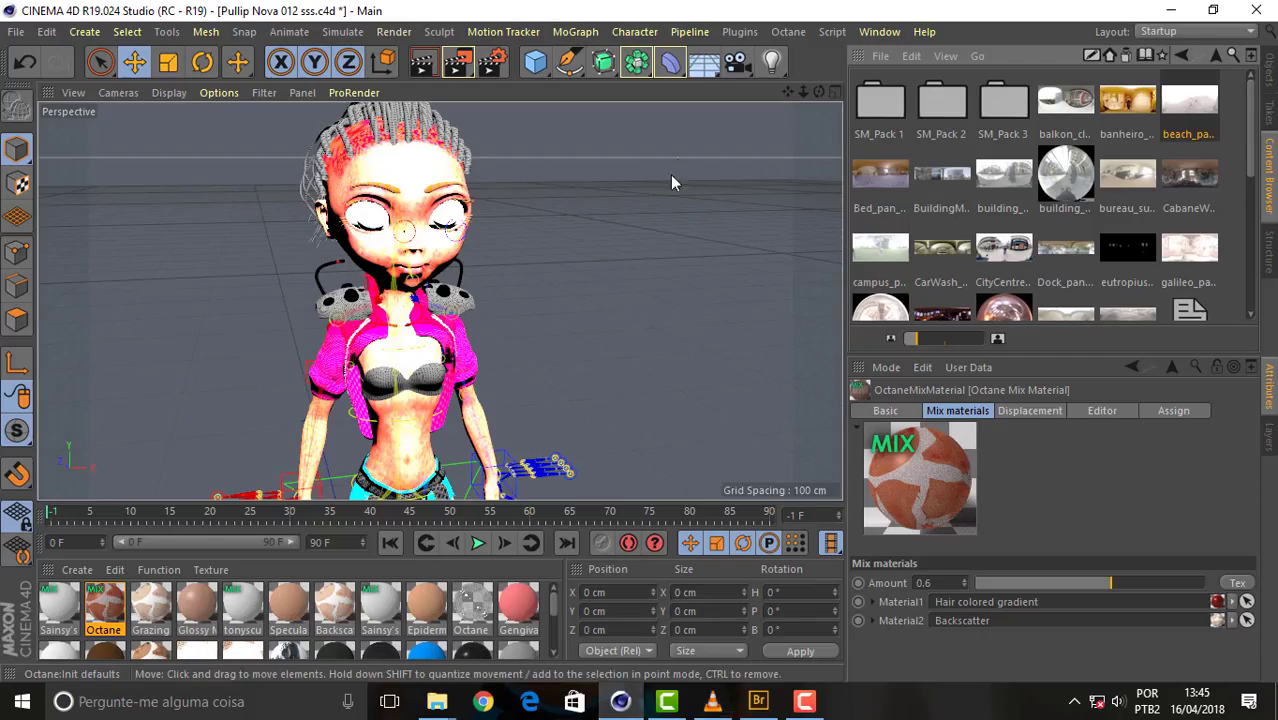
Step: Scroll the HDR thumbnails, then pull down the Octane menu from the main menu bar
{"action": "scroll", "coordinate": [1180, 200], "scroll_direction": "down", "scroll_amount": 2}
{"action": "scroll", "coordinate": [1180, 200], "scroll_direction": "up", "scroll_amount": 2}
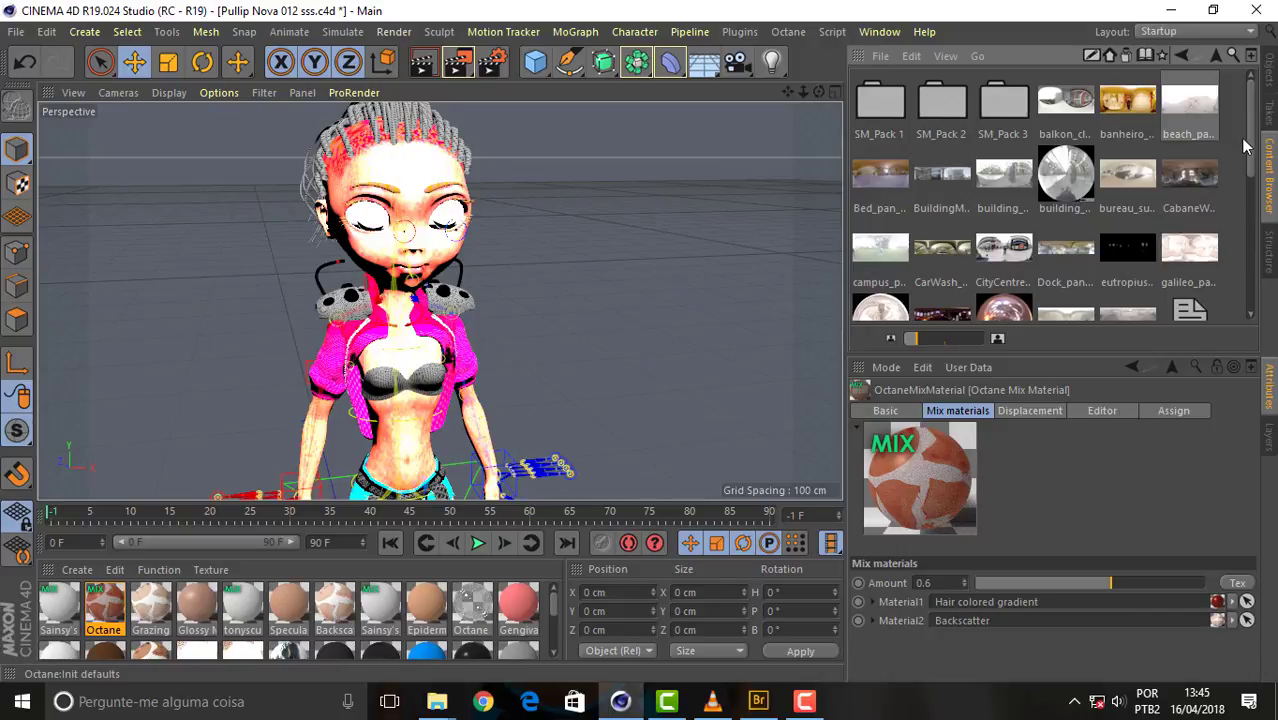
{"action": "mouse_move", "coordinate": [1253, 155]}
{"action": "left_mouse_down"}
{"action": "mouse_move", "coordinate": [1250, 285]}
{"action": "mouse_move", "coordinate": [1250, 155]}
{"action": "left_mouse_up"}
{"action": "left_click", "coordinate": [788, 31]}
{"action": "left_click", "coordinate": [838, 60]}
{"action": "left_click", "coordinate": [788, 31]}
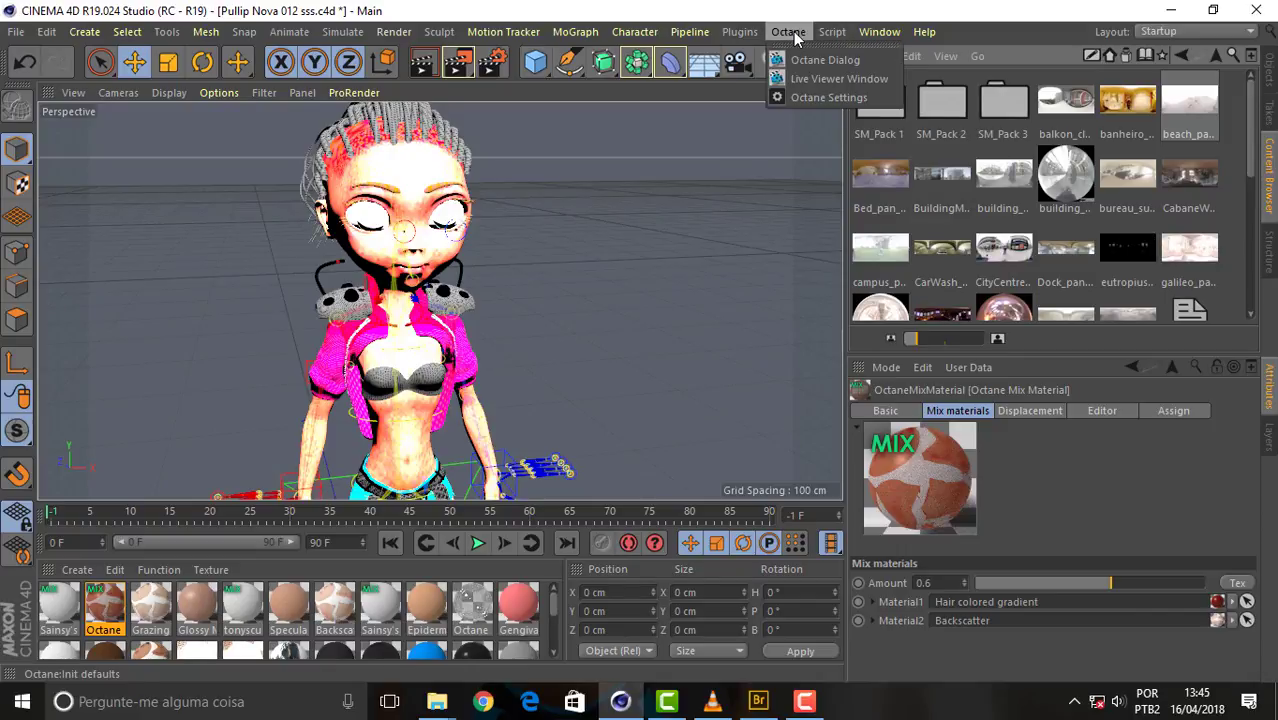
{"action": "left_click", "coordinate": [816, 80]}
{"action": "left_click_drag", "start_coordinate": [647, 103], "coordinate": [347, 93]}
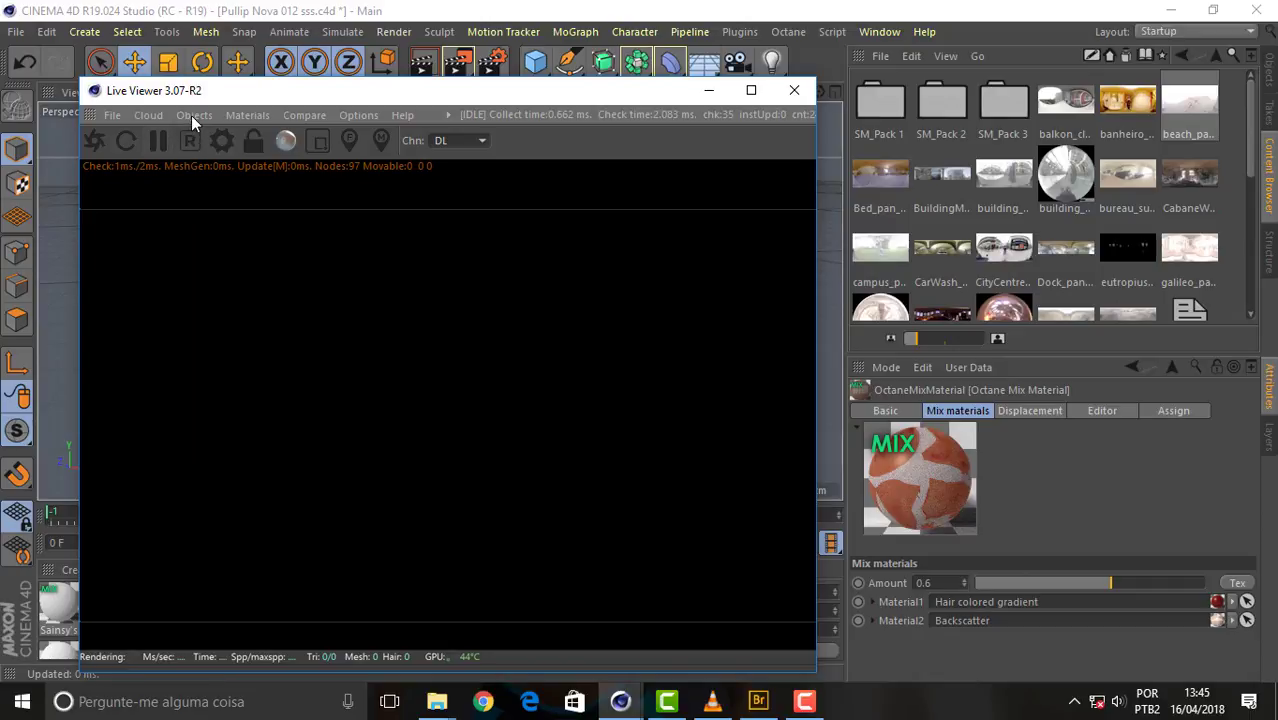
{"action": "left_click", "coordinate": [192, 116]}
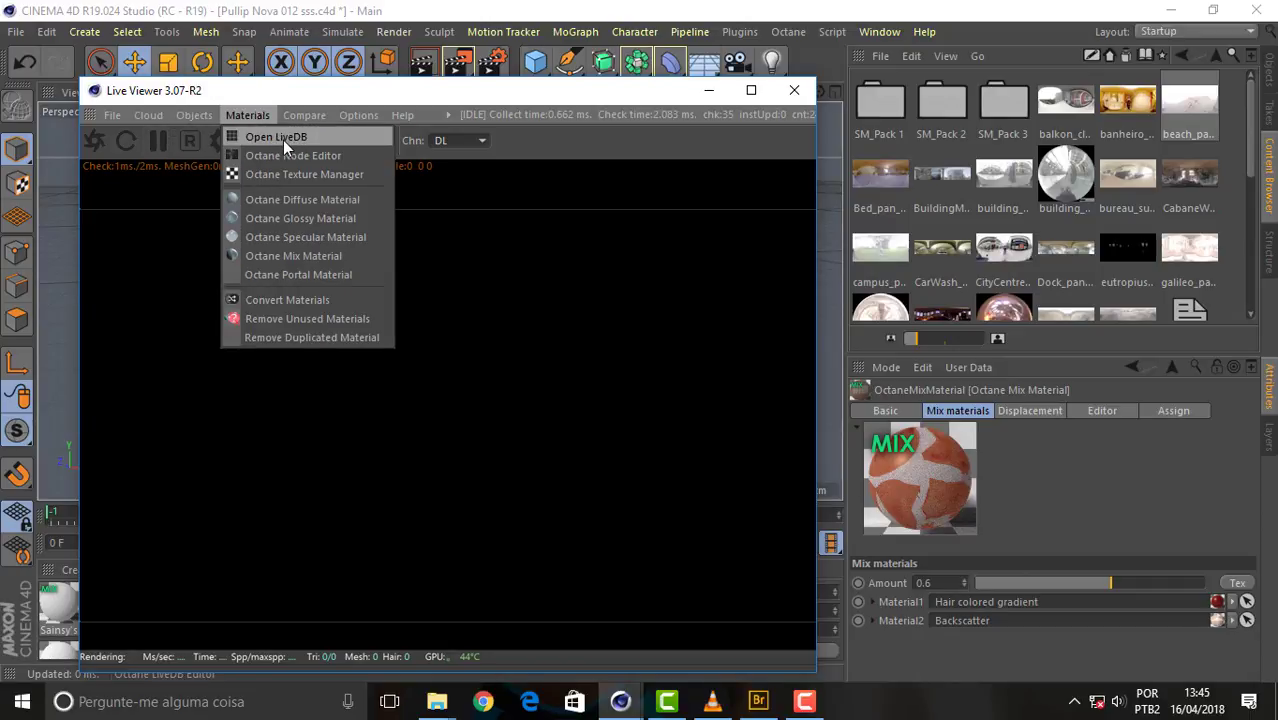
{"action": "left_click", "coordinate": [283, 140]}
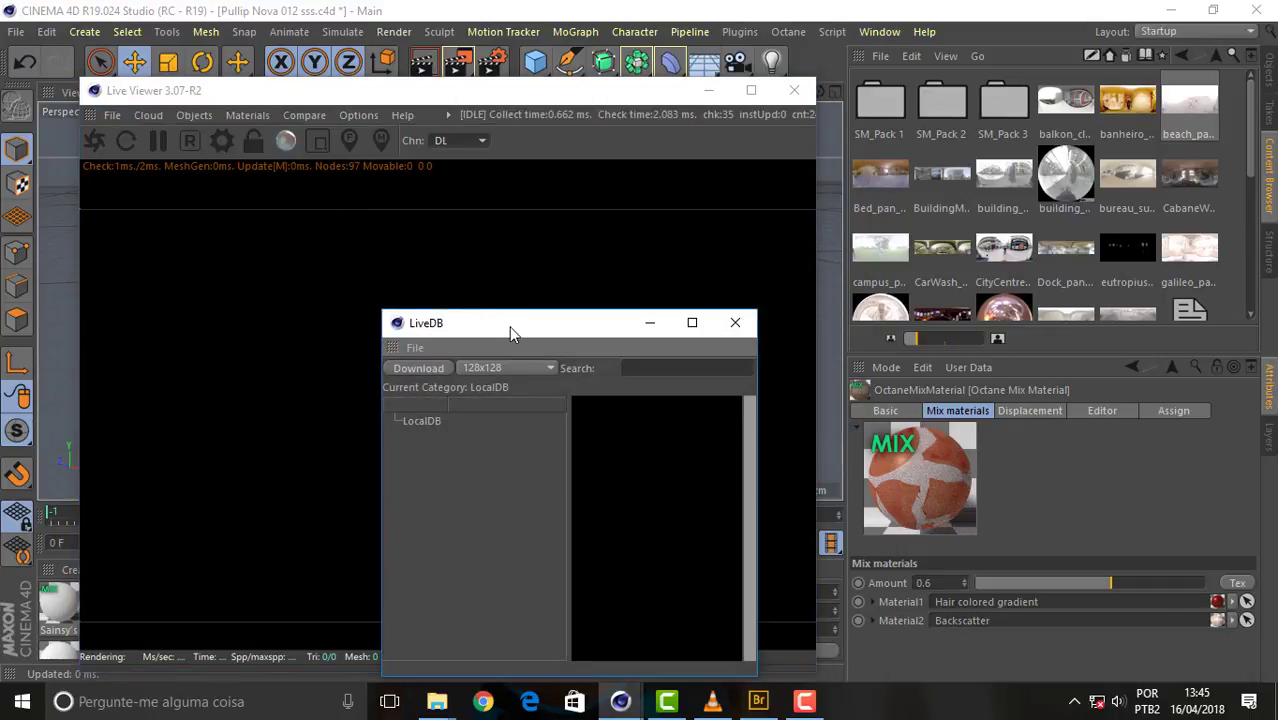
{"action": "left_click_drag", "start_coordinate": [509, 326], "coordinate": [230, 152]}
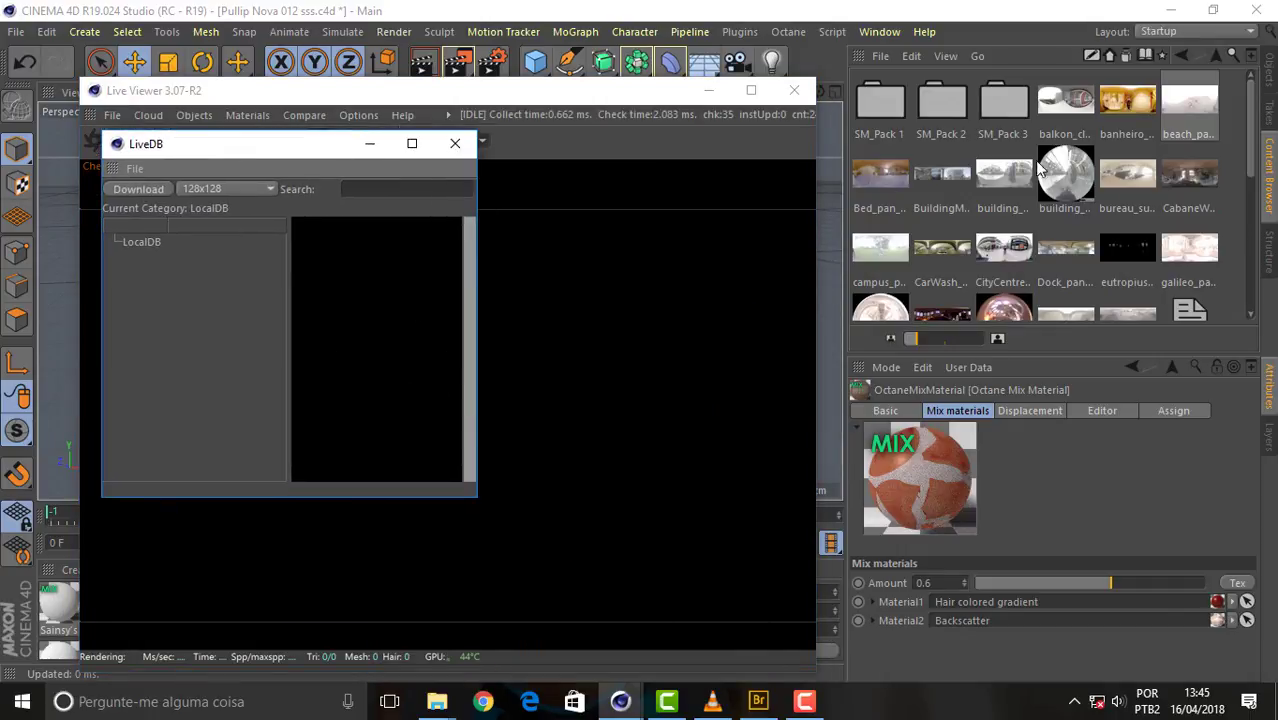
{"action": "left_click", "coordinate": [456, 147]}
{"action": "left_click", "coordinate": [794, 90]}
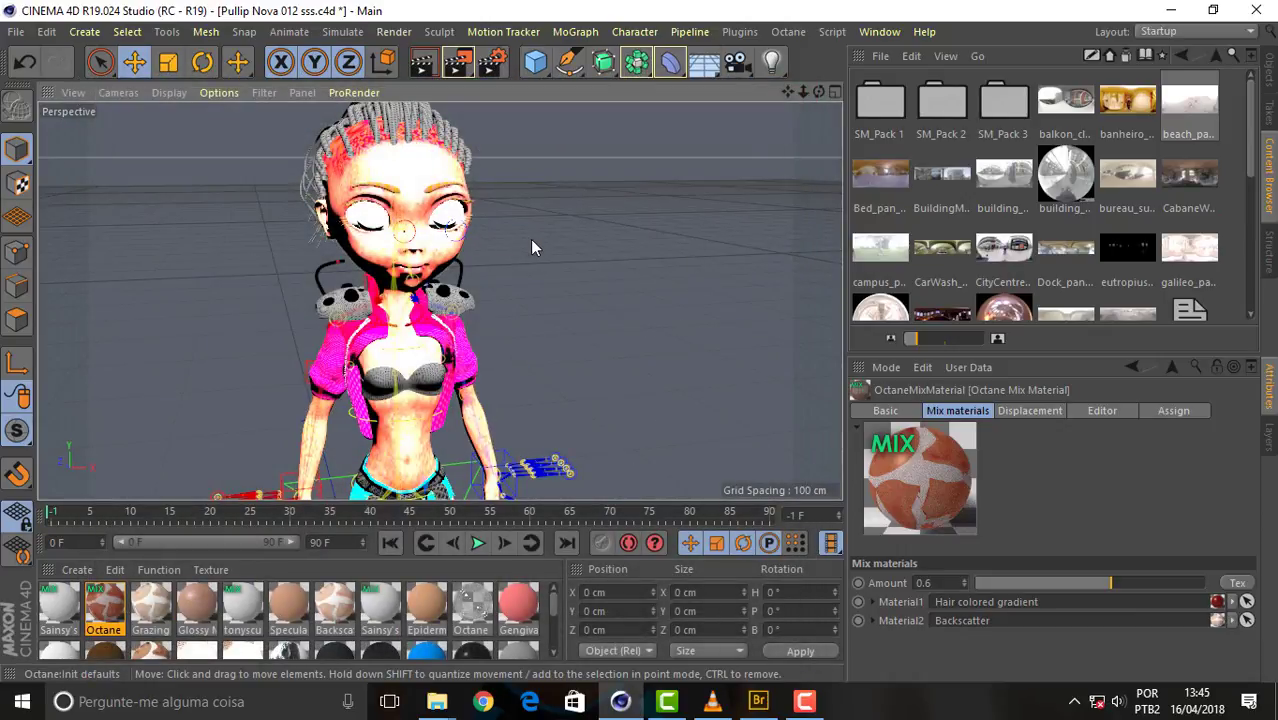
Step: Switch to Adobe Bridge and preview the Transportador.ffx and Trem bala.ffx presets
{"action": "left_click", "coordinate": [758, 701]}
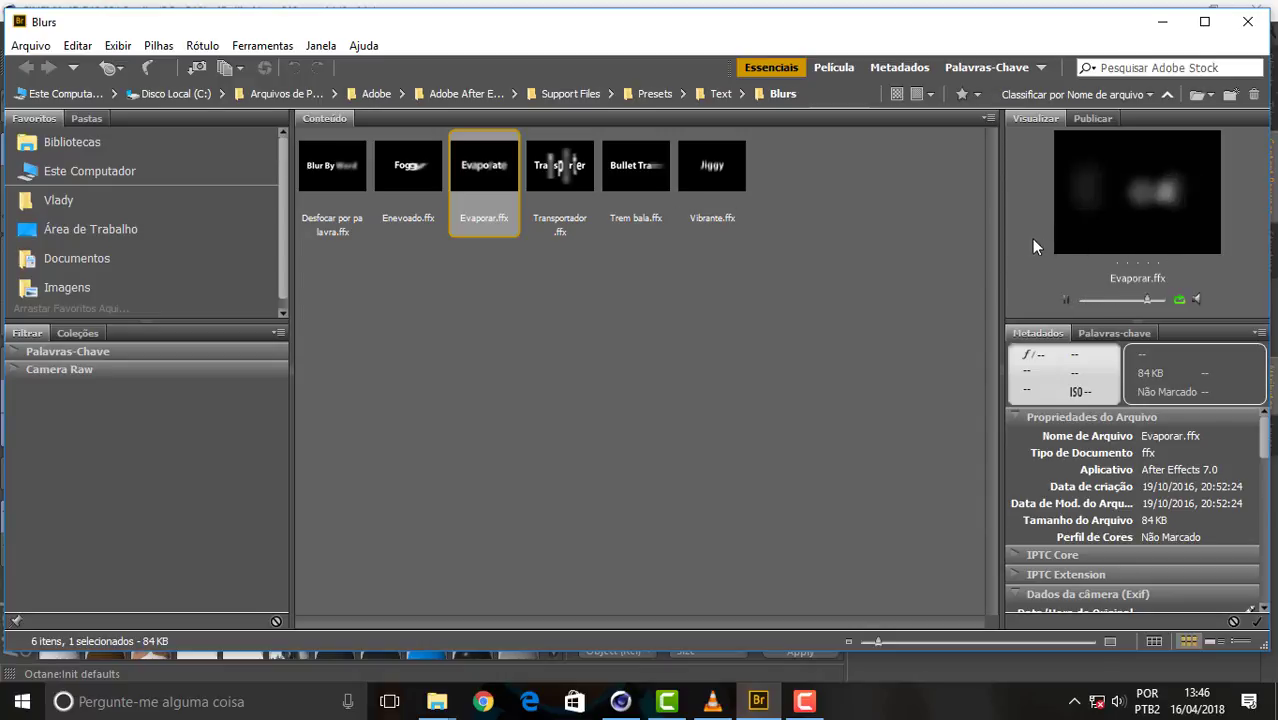
{"action": "left_click", "coordinate": [565, 210]}
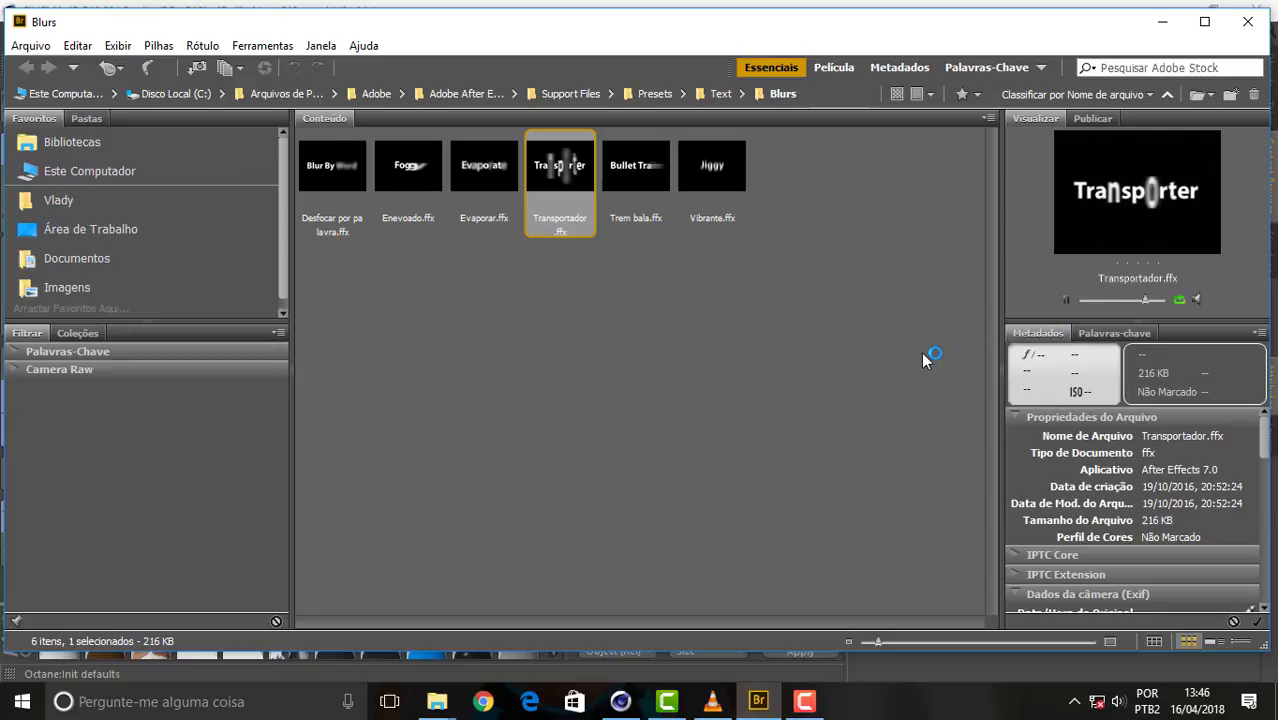
{"action": "left_click", "coordinate": [656, 200]}
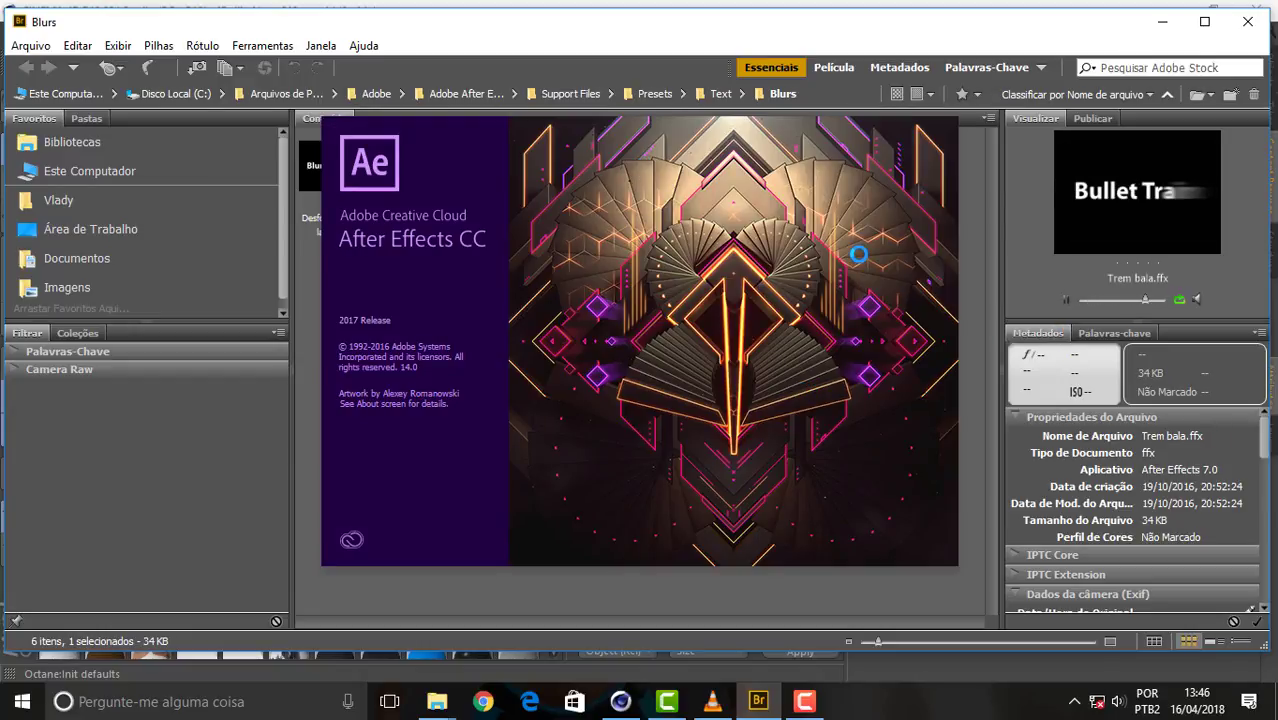
Step: End the After Effects launch in Task Manager, preview Vibrante.ffx, then close Bridge
{"action": "key", "text": "ctrl+shift+Escape"}
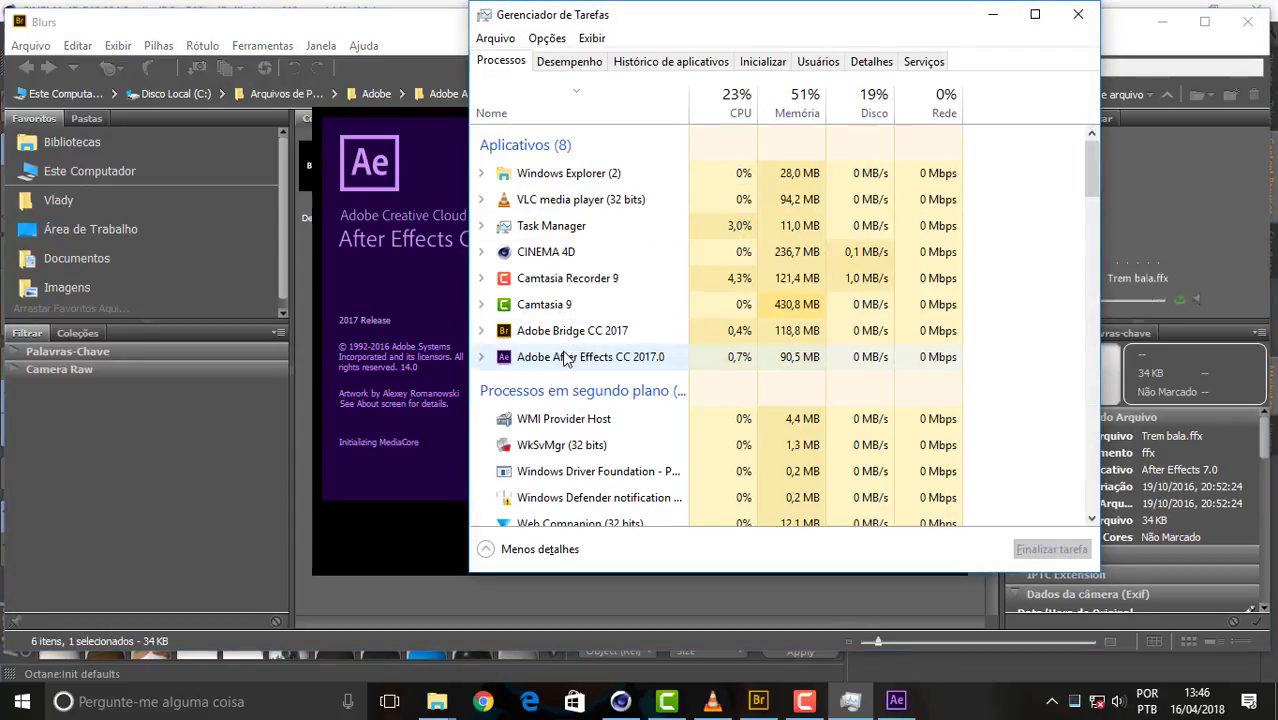
{"action": "left_click", "coordinate": [565, 357]}
{"action": "left_click", "coordinate": [1051, 549]}
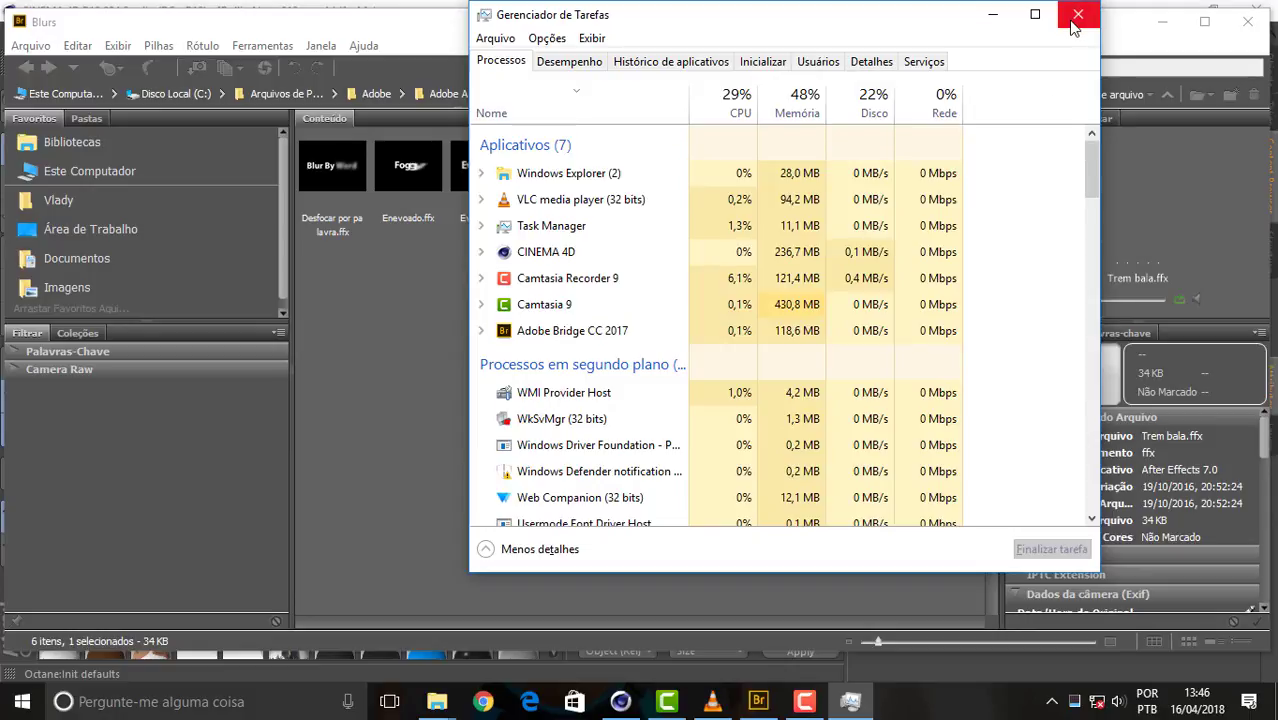
{"action": "left_click", "coordinate": [1073, 17]}
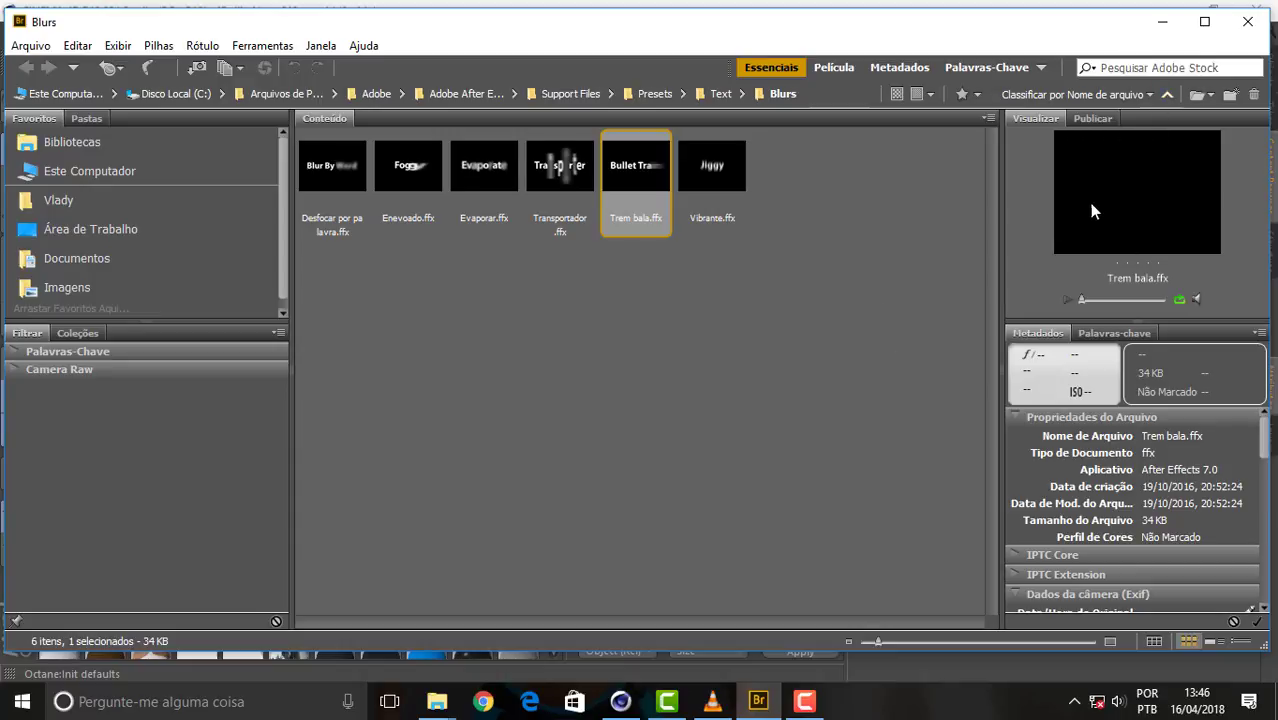
{"action": "left_click", "coordinate": [725, 186]}
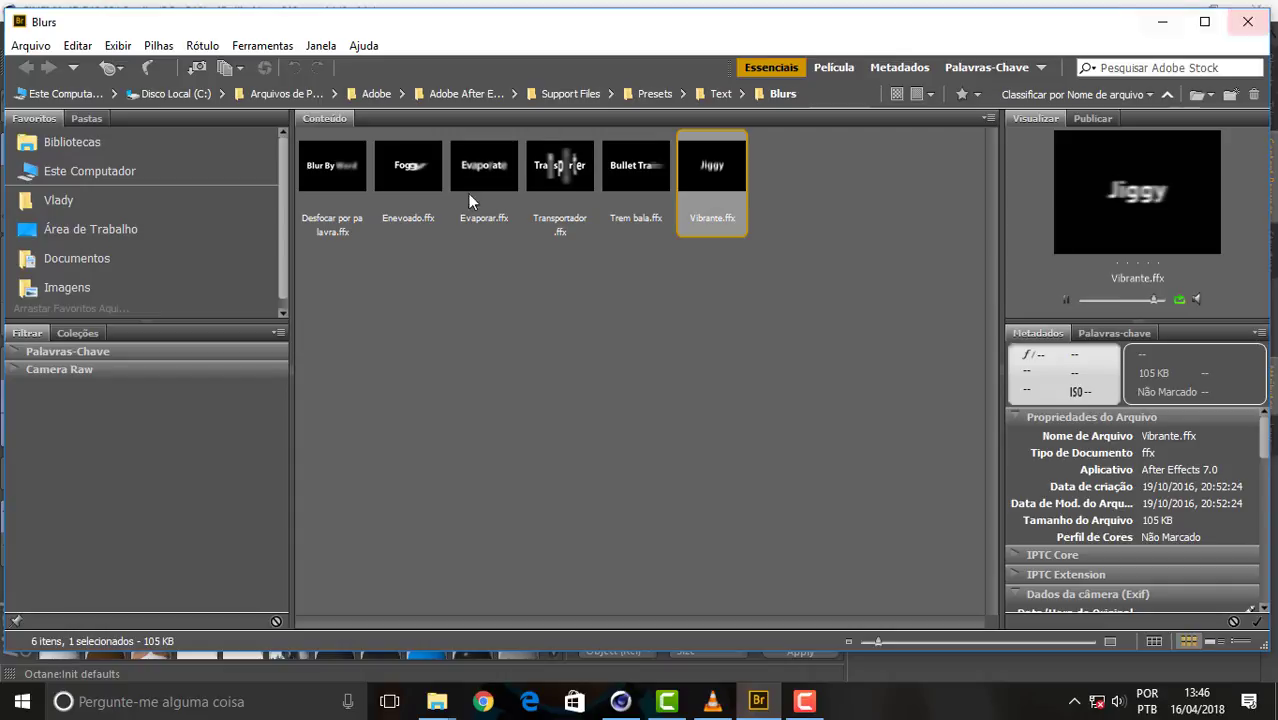
{"action": "left_click", "coordinate": [1248, 22]}
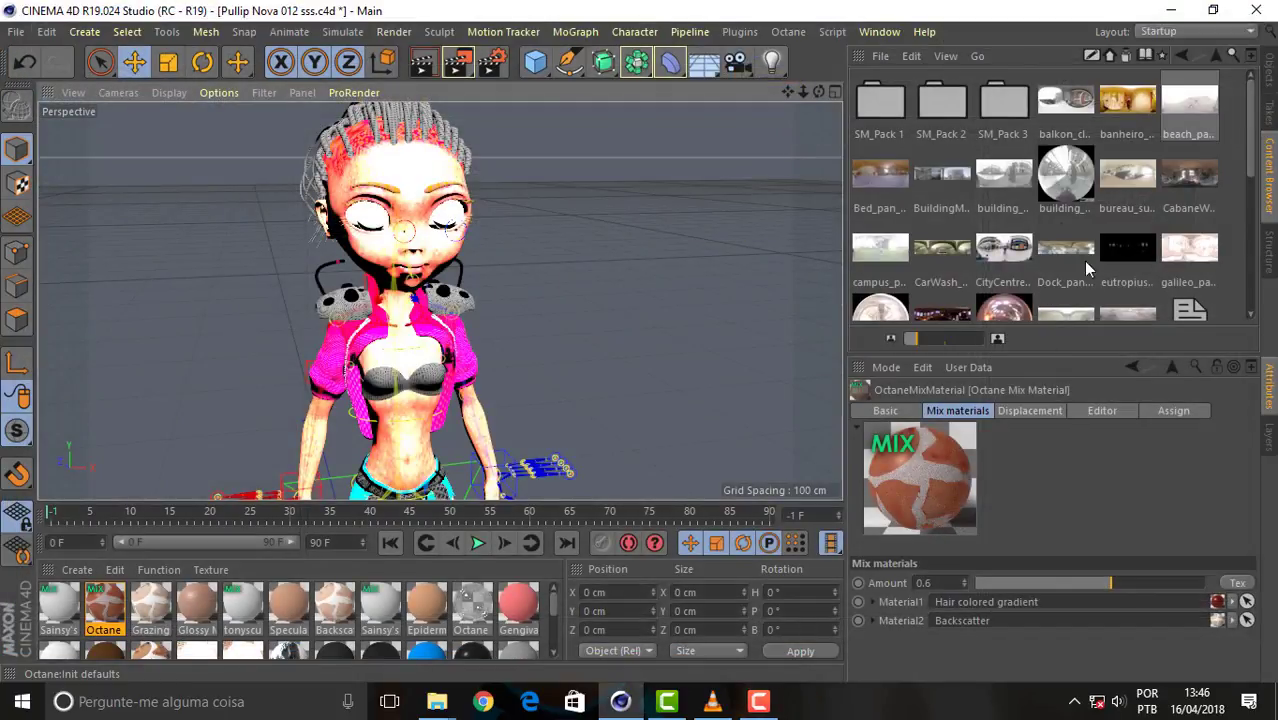
{"action": "right_click", "coordinate": [1001, 182]}
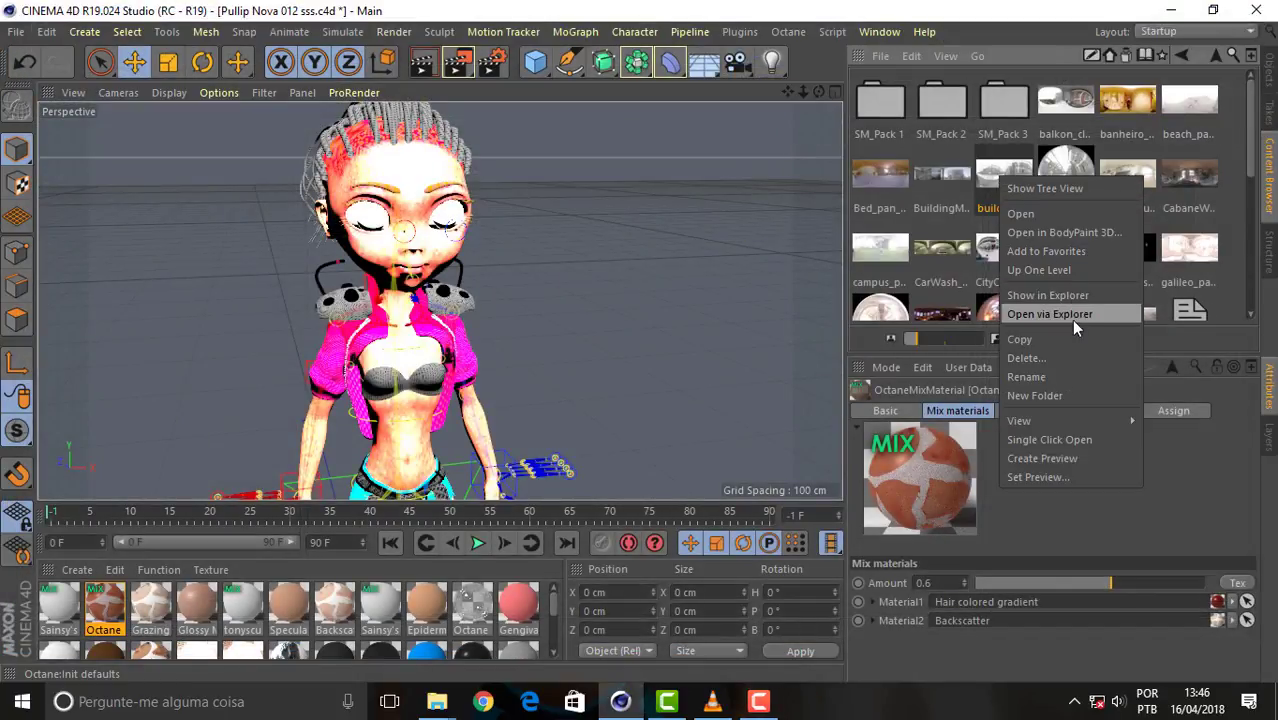
{"action": "left_click", "coordinate": [1061, 295]}
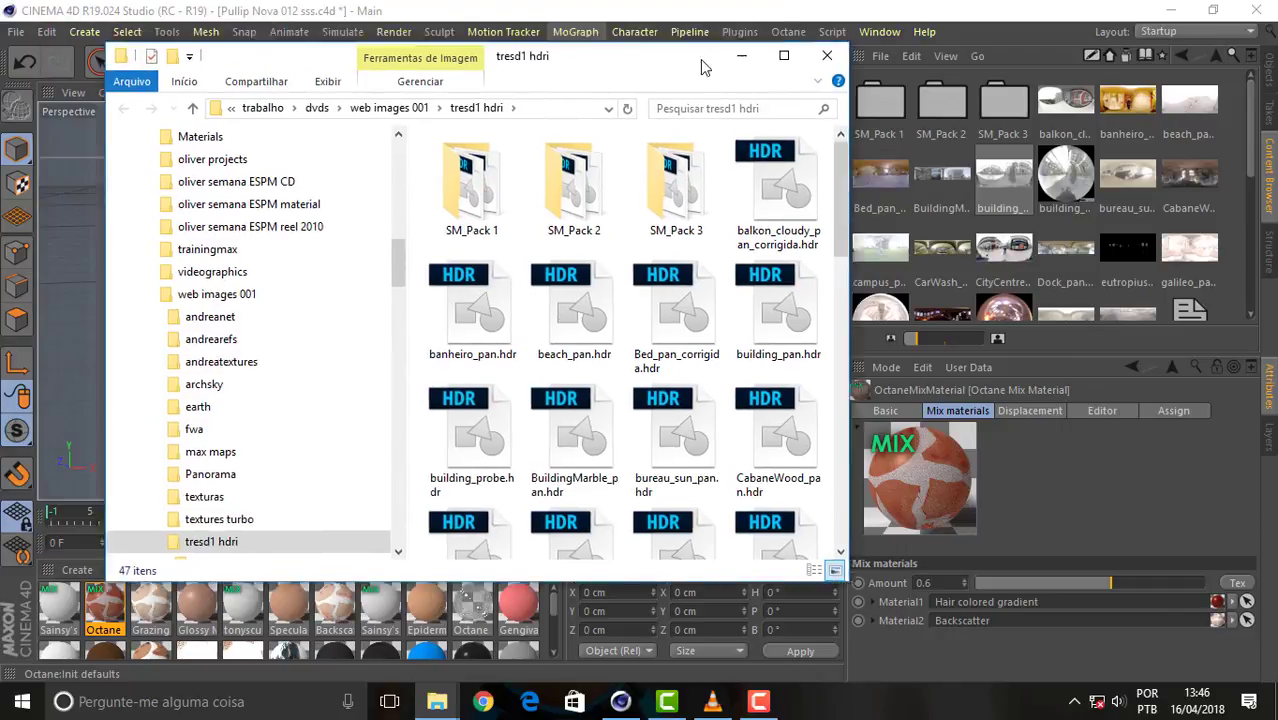
{"action": "left_click_drag", "start_coordinate": [584, 8], "coordinate": [748, 54]}
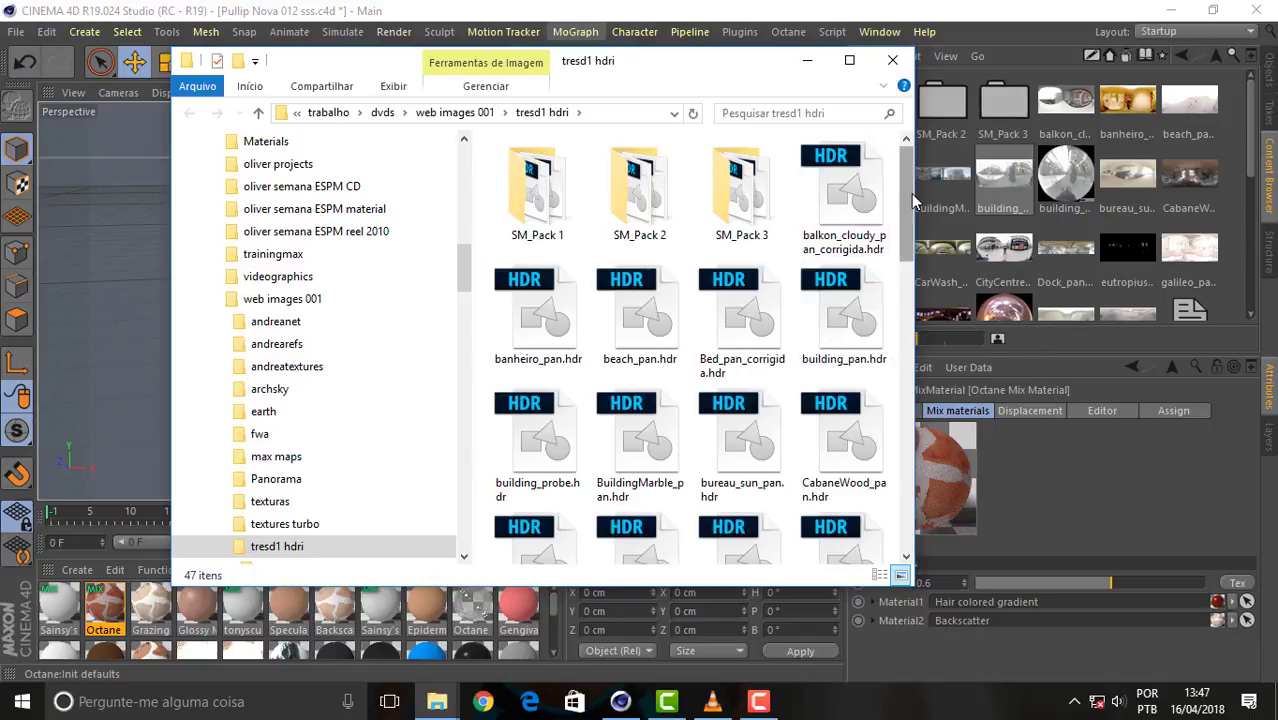
{"action": "left_click_drag", "start_coordinate": [910, 210], "coordinate": [912, 305]}
{"action": "scroll", "coordinate": [757, 230], "scroll_direction": "down", "scroll_amount": 5}
{"action": "scroll", "coordinate": [757, 230], "scroll_direction": "up", "scroll_amount": 10}
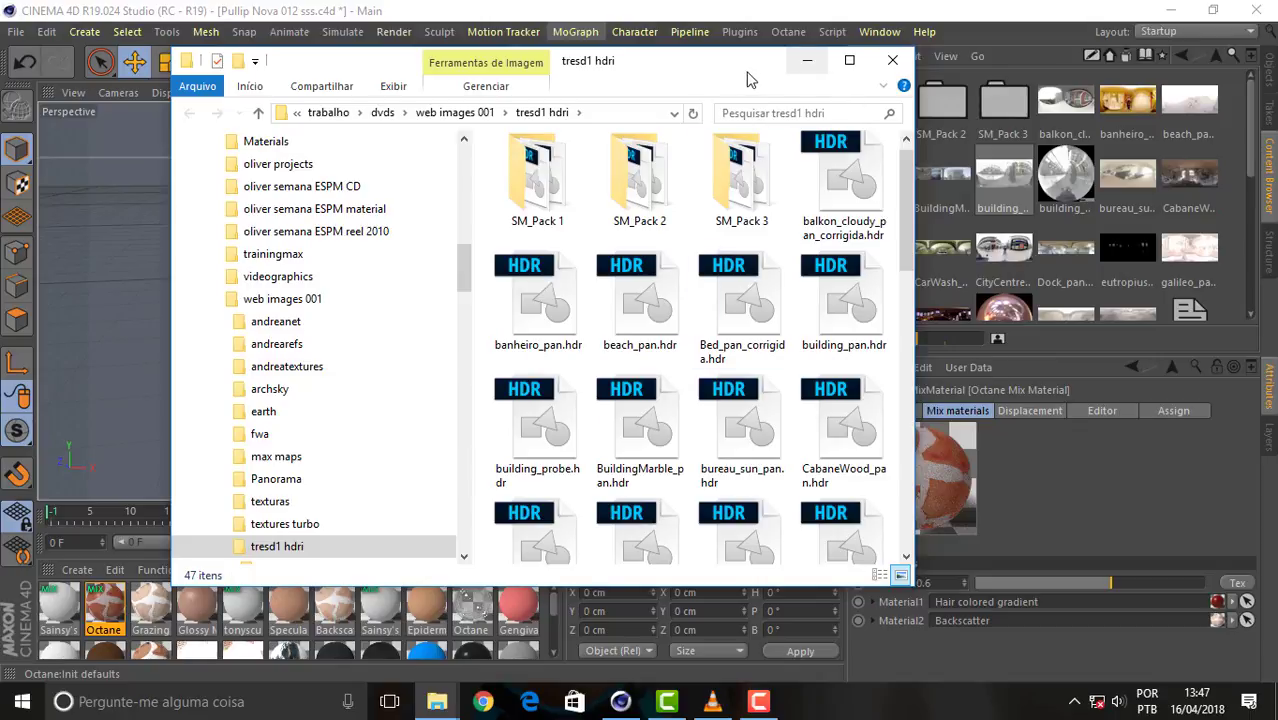
{"action": "left_click_drag", "start_coordinate": [722, 77], "coordinate": [775, 108]}
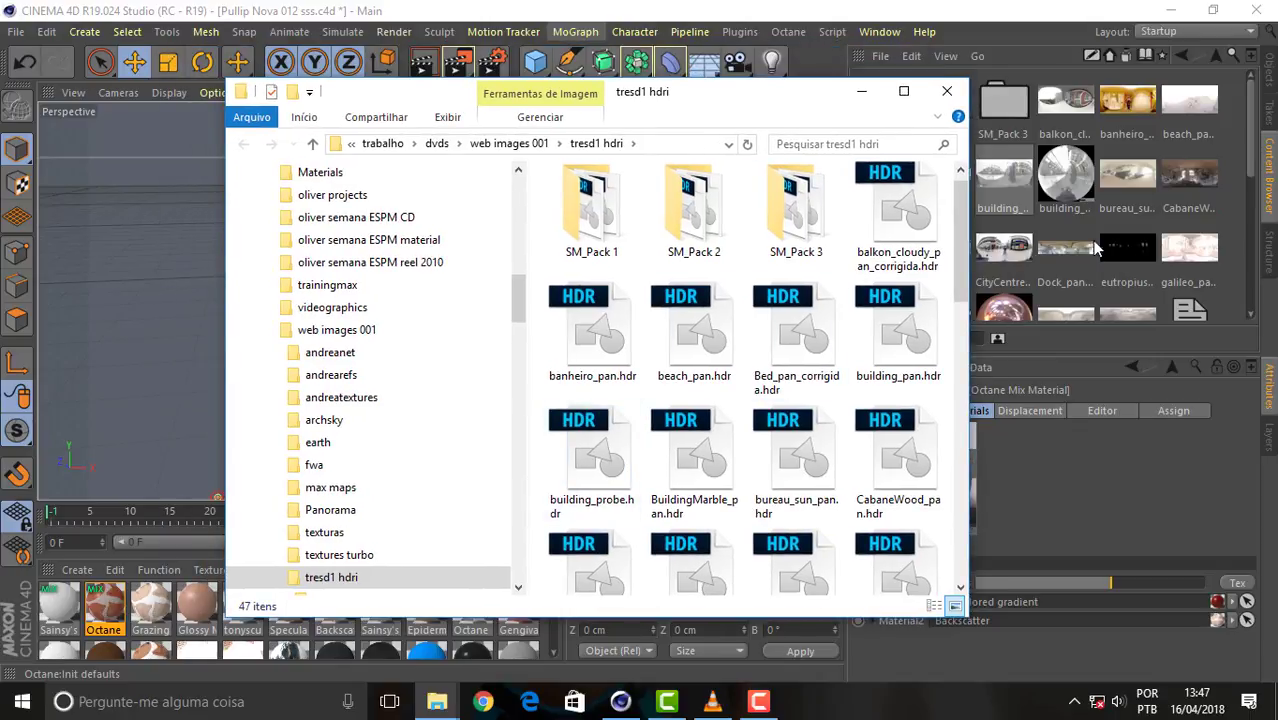
{"action": "left_click_drag", "start_coordinate": [784, 104], "coordinate": [711, 111]}
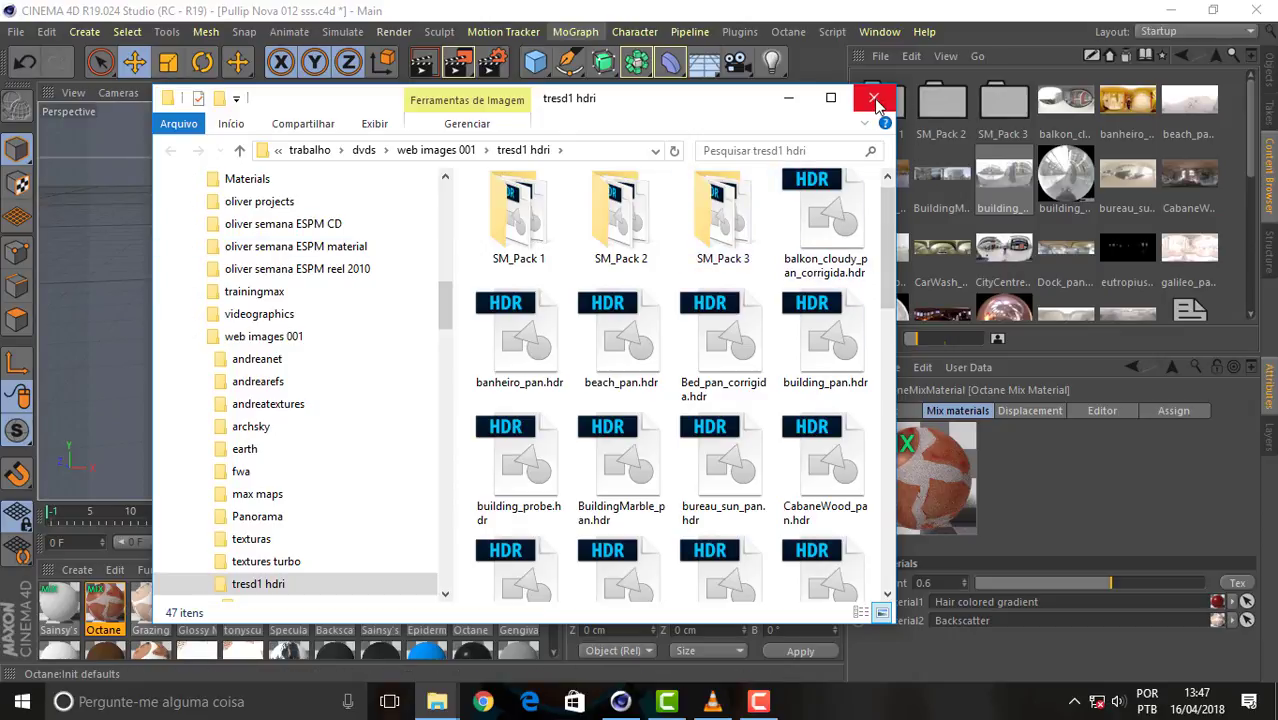
{"action": "mouse_move", "coordinate": [888, 188]}
{"action": "left_mouse_down"}
{"action": "mouse_move", "coordinate": [897, 290]}
{"action": "mouse_move", "coordinate": [890, 186]}
{"action": "left_mouse_up"}
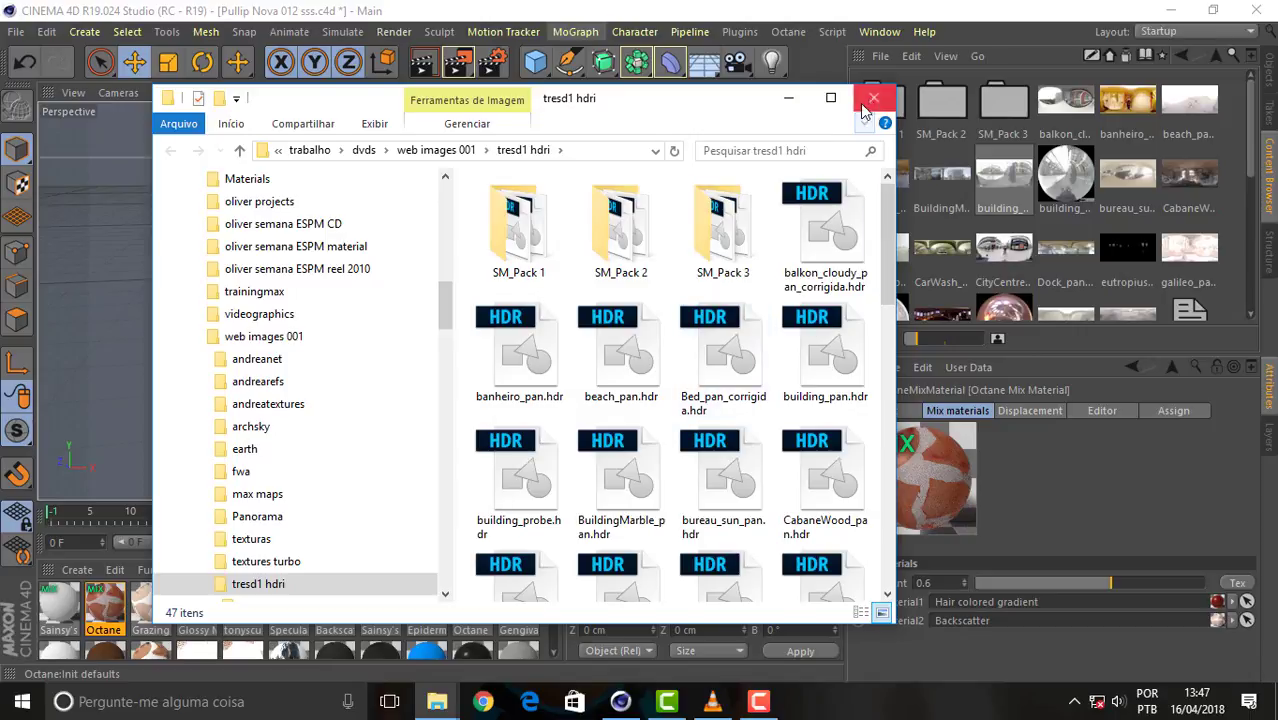
{"action": "left_click", "coordinate": [873, 99]}
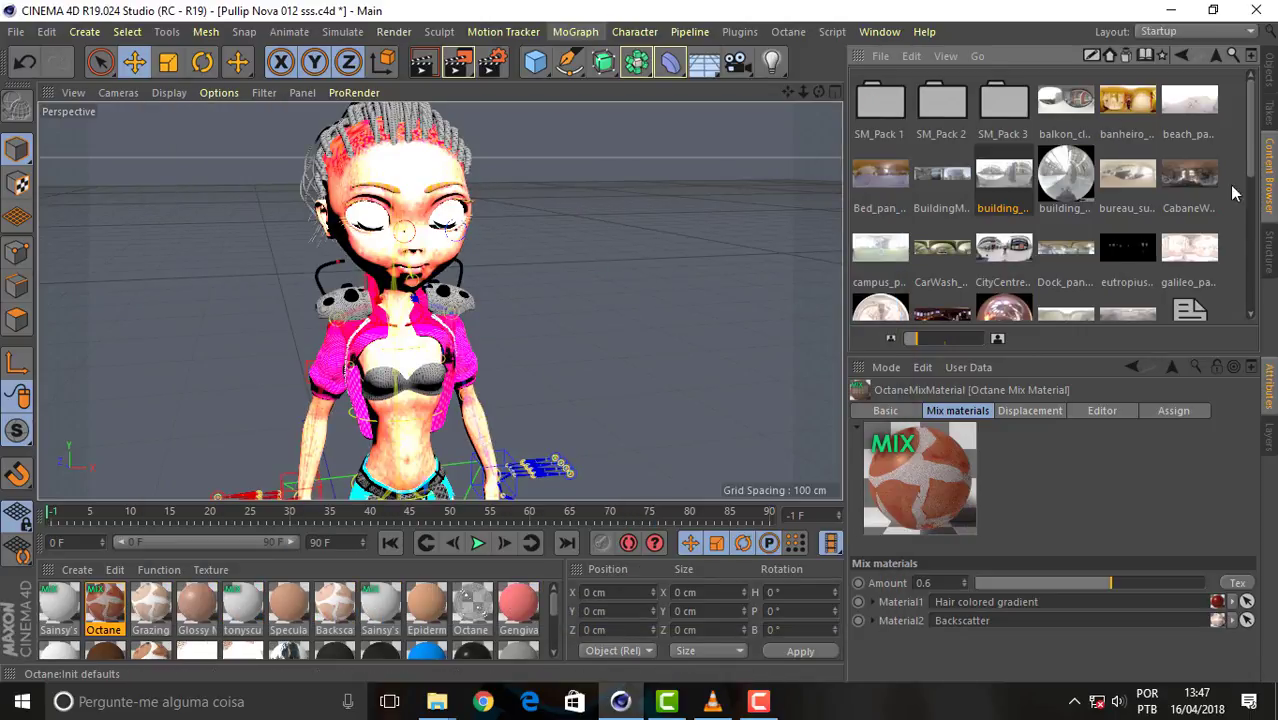
Step: Scroll the HDR thumbnails to the bottom and back up, then open the File menu
{"action": "left_click_drag", "start_coordinate": [1251, 160], "coordinate": [1254, 311]}
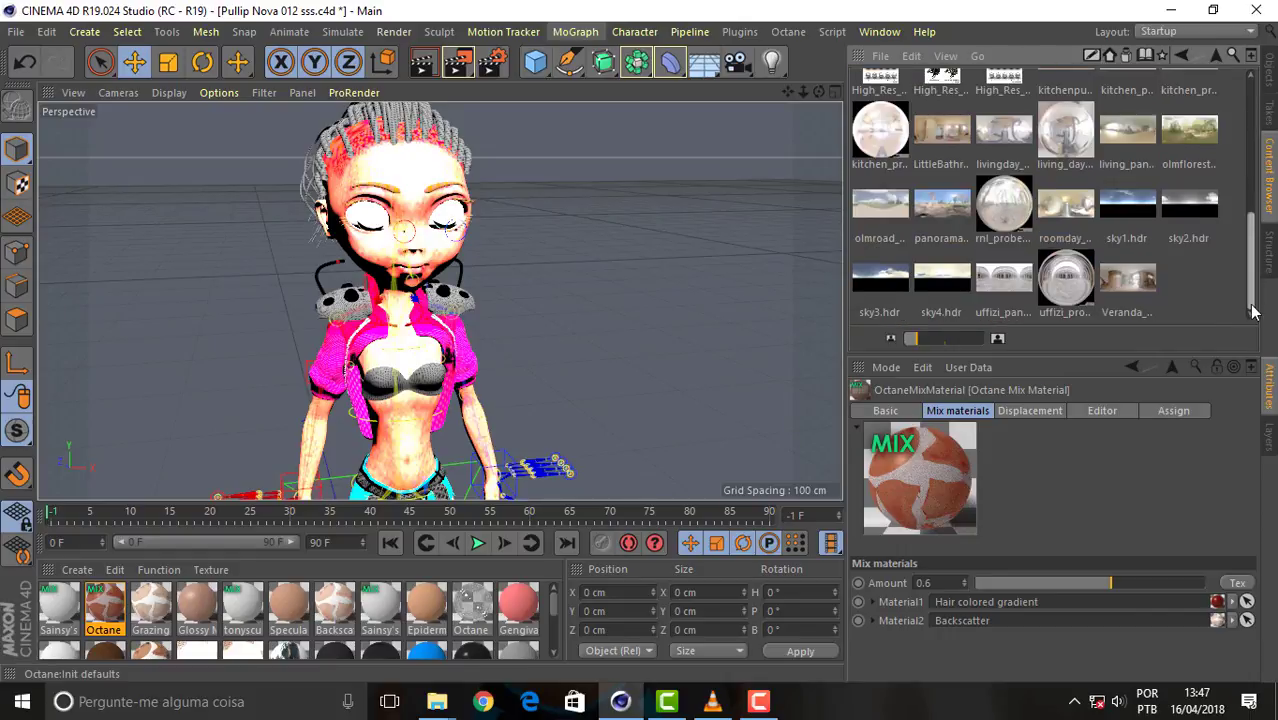
{"action": "scroll", "coordinate": [1228, 200], "scroll_direction": "up", "scroll_amount": 5}
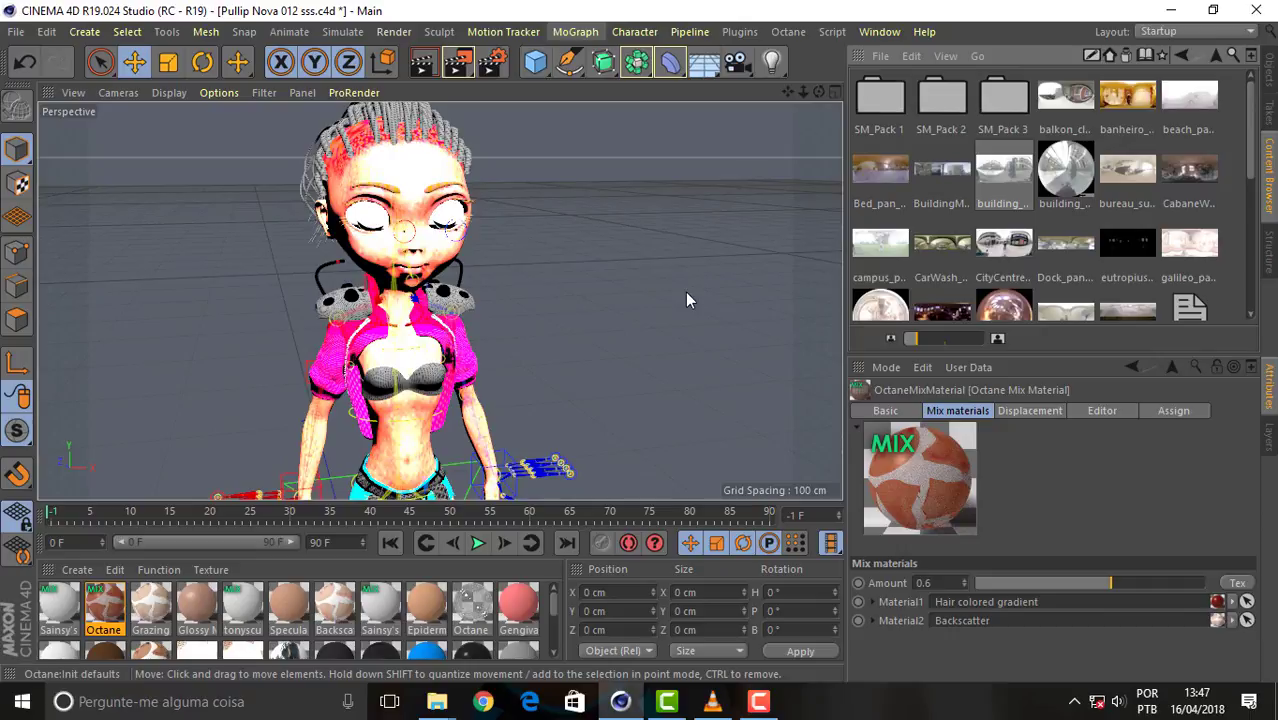
{"action": "left_click", "coordinate": [16, 32]}
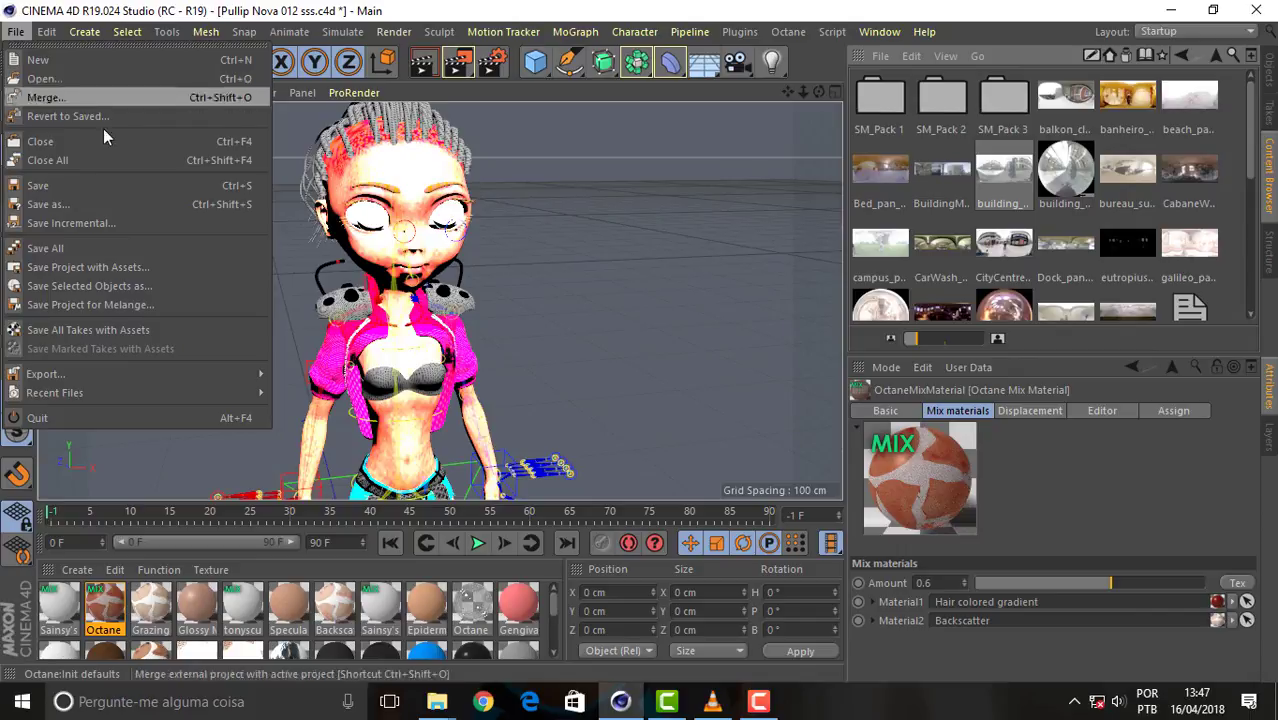
Step: Close the File menu by clicking the viewport, then scroll the HDR thumbnails down slightly
{"action": "left_click", "coordinate": [696, 246]}
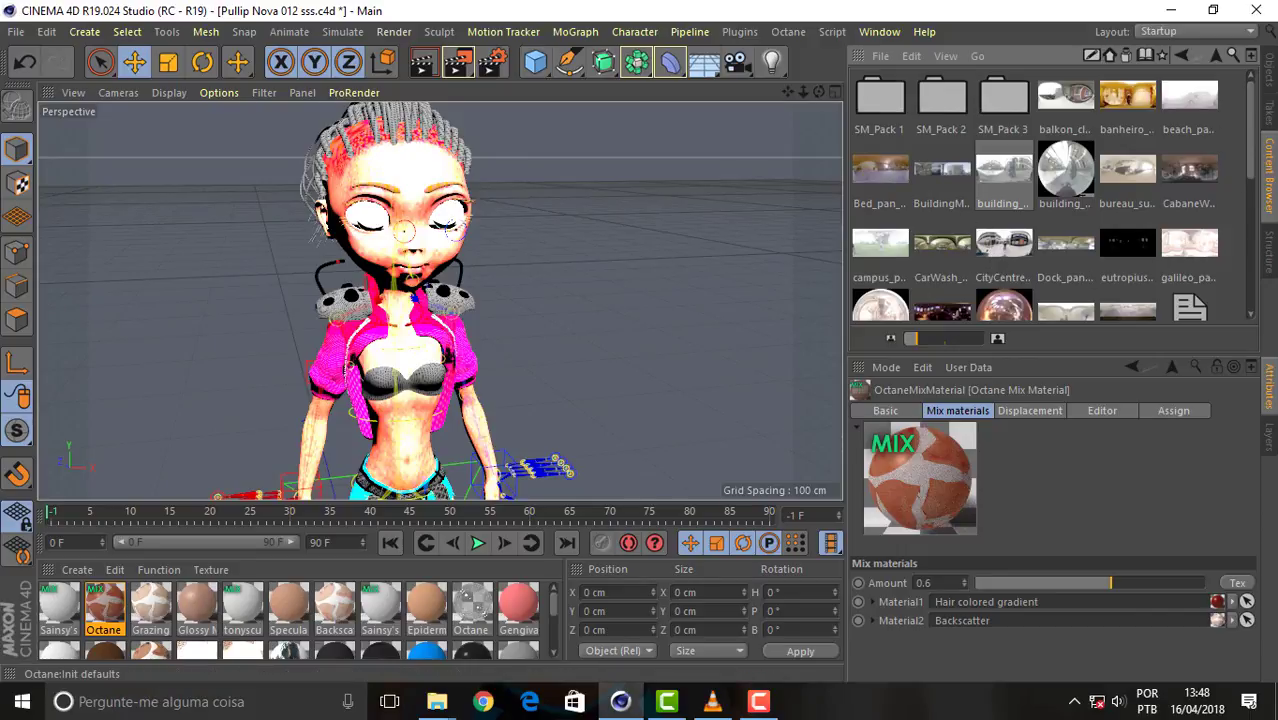
{"action": "scroll", "coordinate": [1261, 166], "scroll_direction": "down", "scroll_amount": 1}
{"action": "scroll", "coordinate": [1259, 166], "scroll_direction": "down", "scroll_amount": 2}
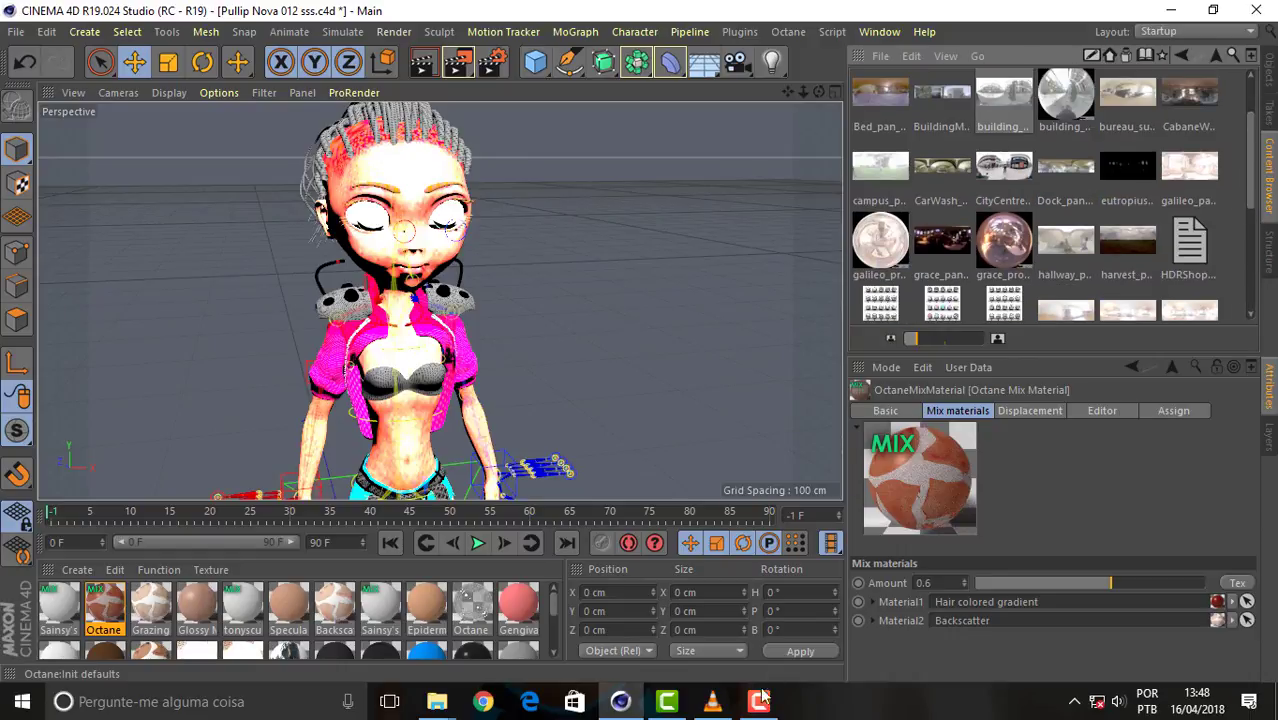